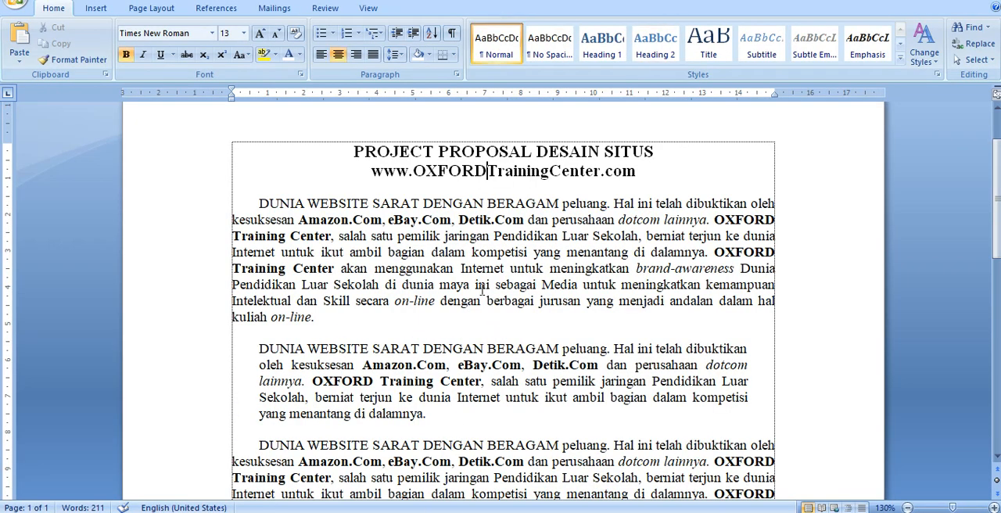
# - Look over the proposal's two-line title and the three paragraphs of body text
pyautogui.scroll(-1, 480, 285)
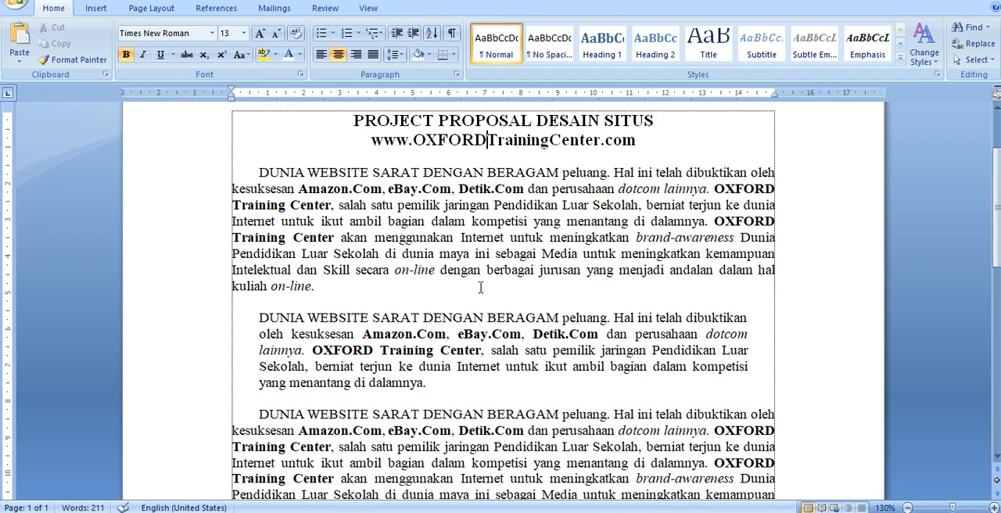
pyautogui.scroll(-2, 479, 287)
pyautogui.scroll(1, 480, 288)
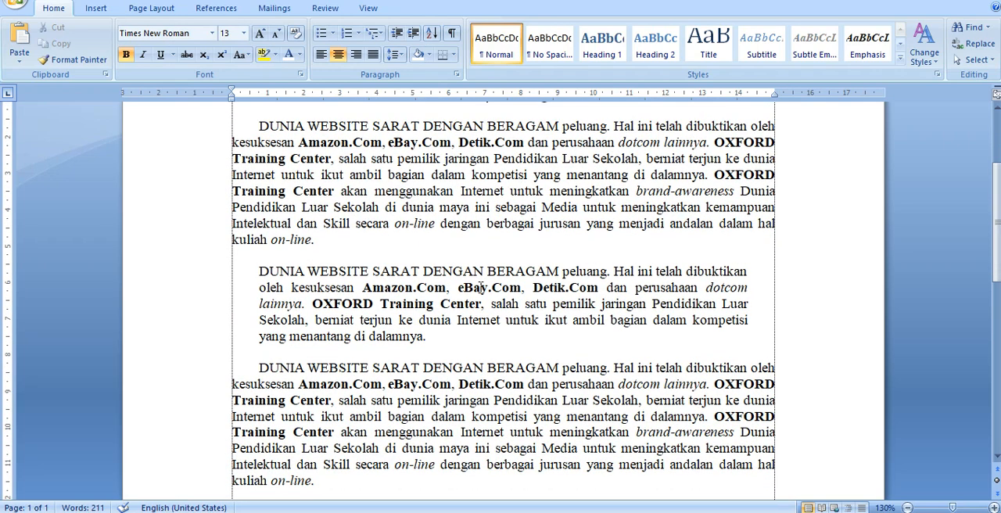
pyautogui.scroll(3, 480, 287)
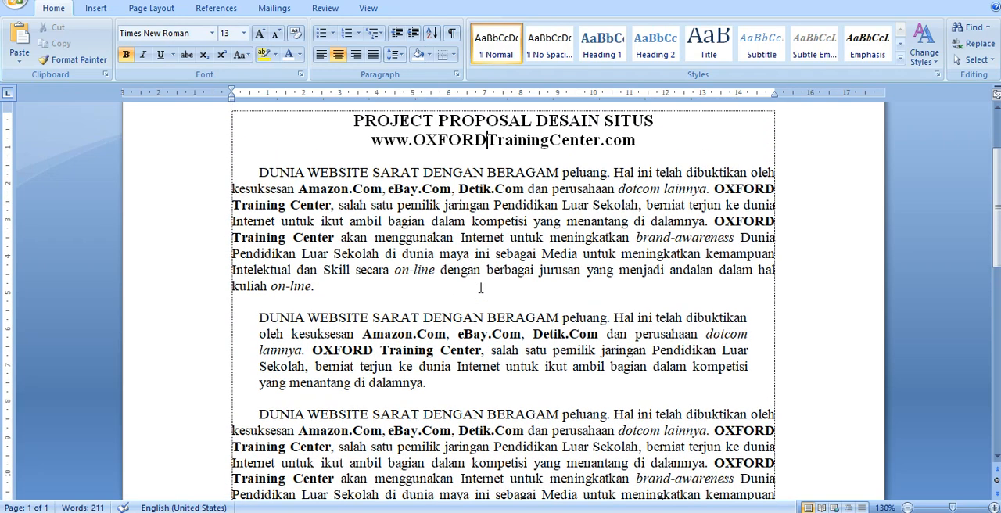
pyautogui.click(445, 223)
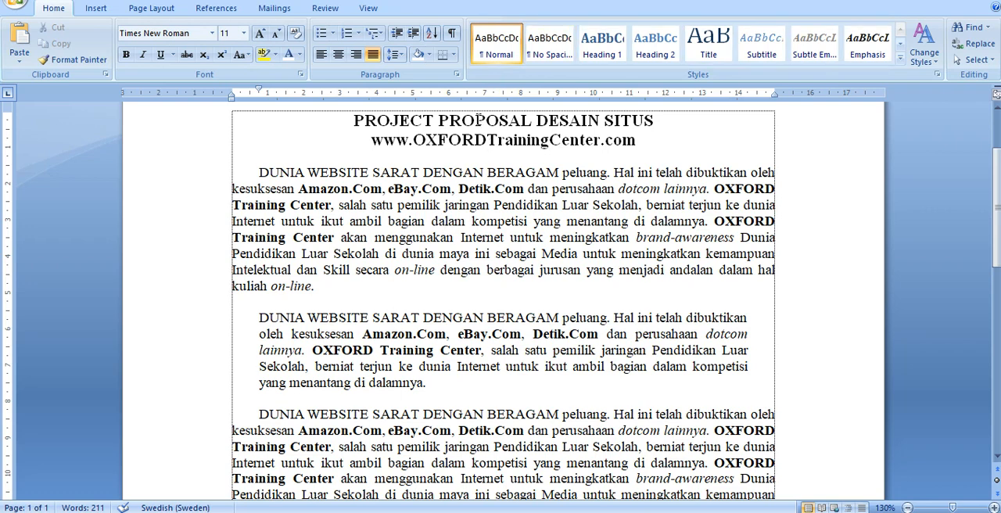
pyautogui.click(668, 120)
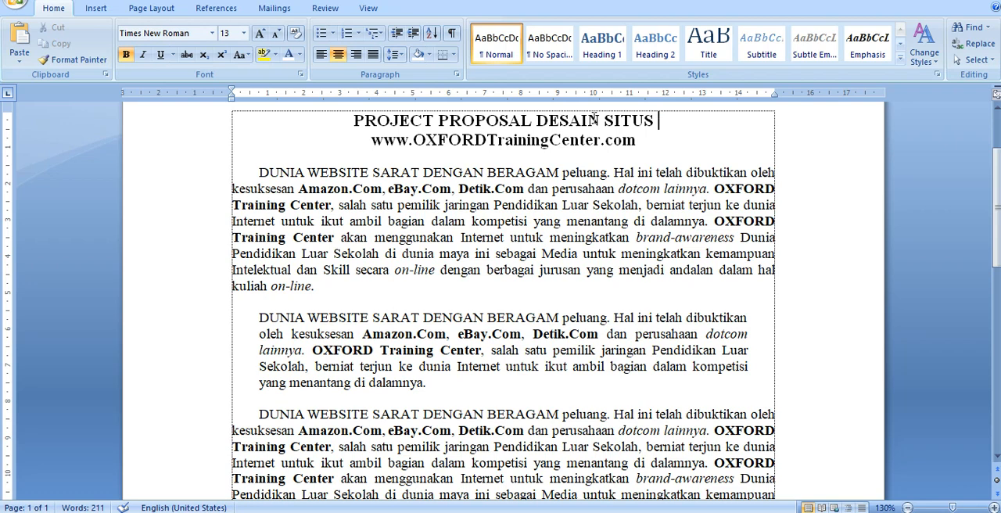
pyautogui.press('BackSpace')
pyautogui.click(345, 117)
pyautogui.click(476, 121)
pyautogui.scroll(1, 477, 123)
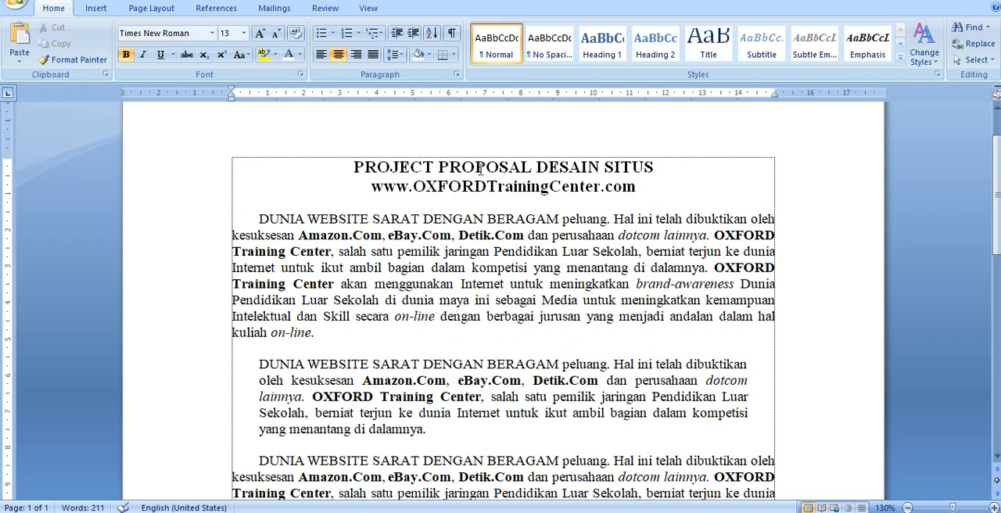
pyautogui.click(190, 175)
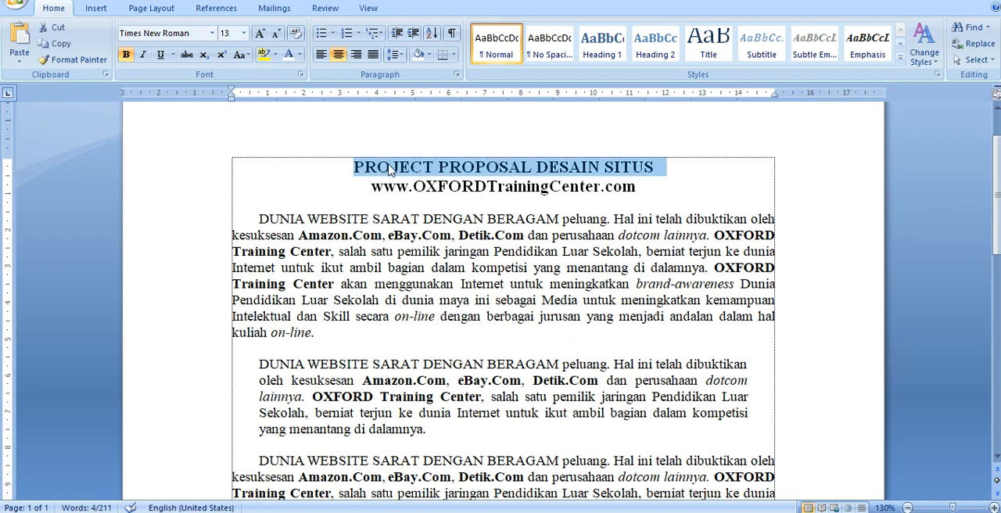
pyautogui.click(501, 168)
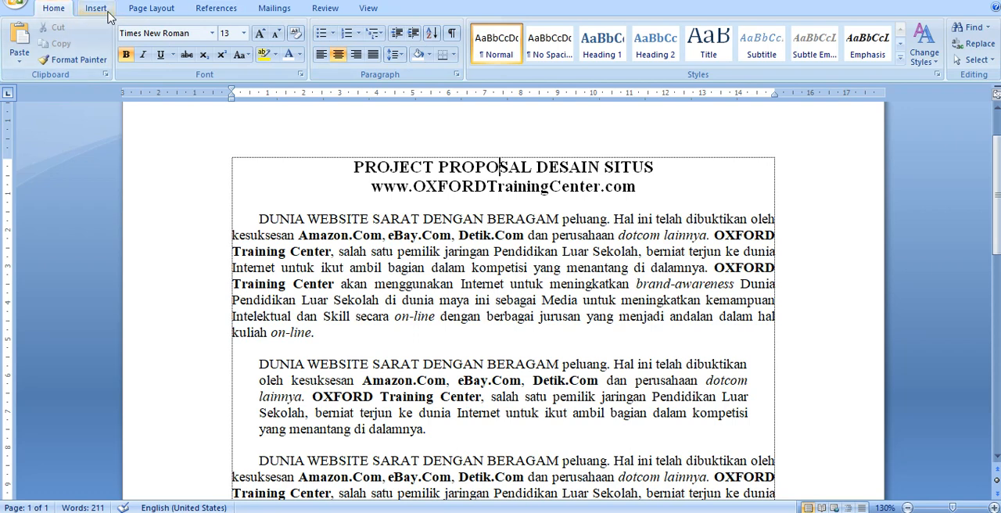
# - Examine where the paragraph border options and the page border command are available
pyautogui.click(153, 9)
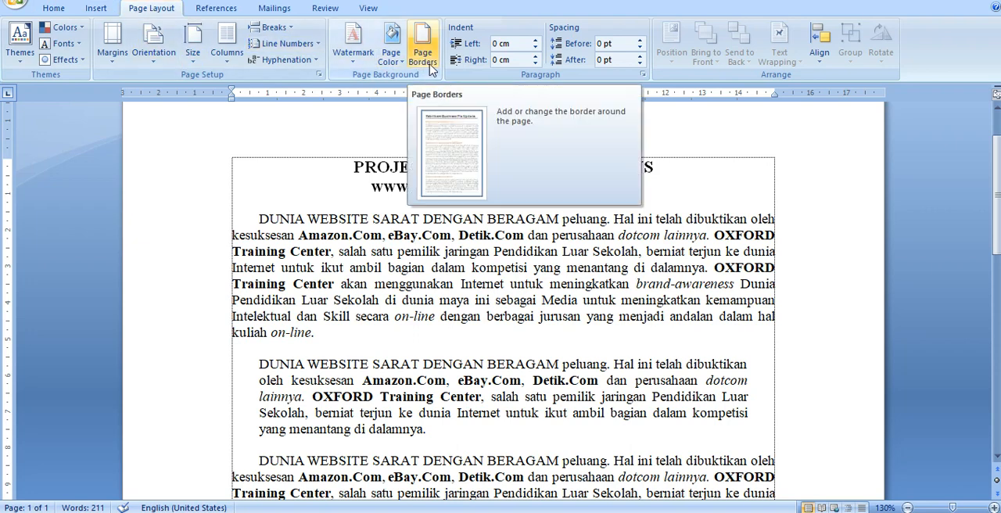
pyautogui.click(103, 12)
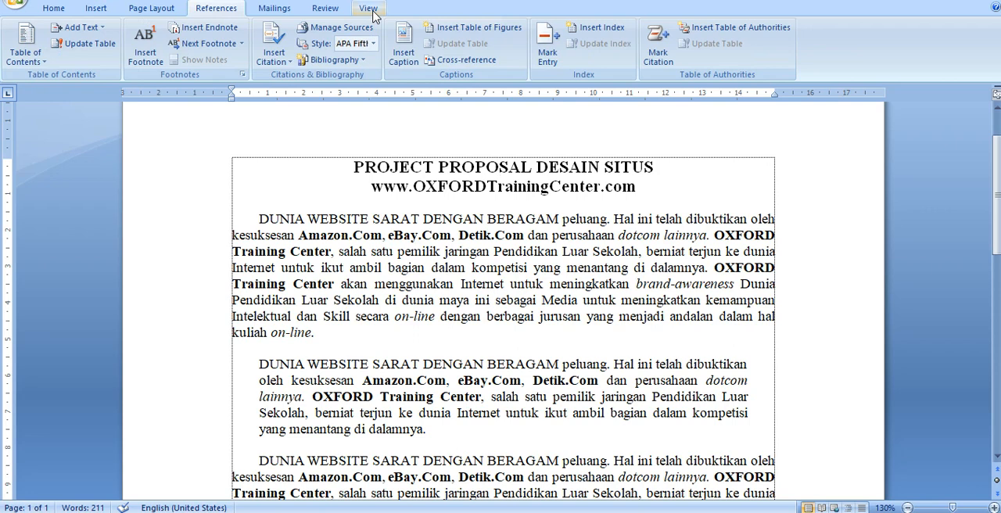
pyautogui.click(55, 9)
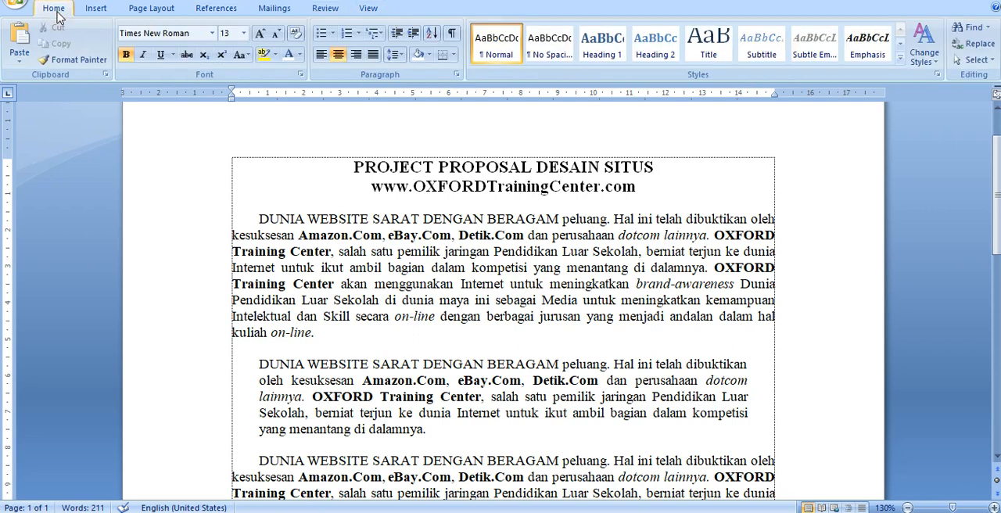
pyautogui.click(452, 57)
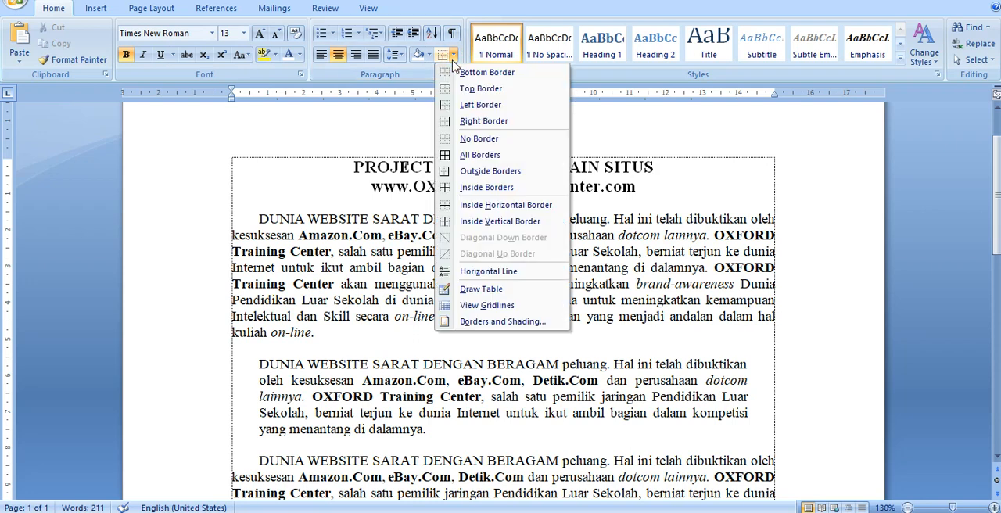
pyautogui.click(453, 60)
pyautogui.click(452, 59)
pyautogui.click(453, 59)
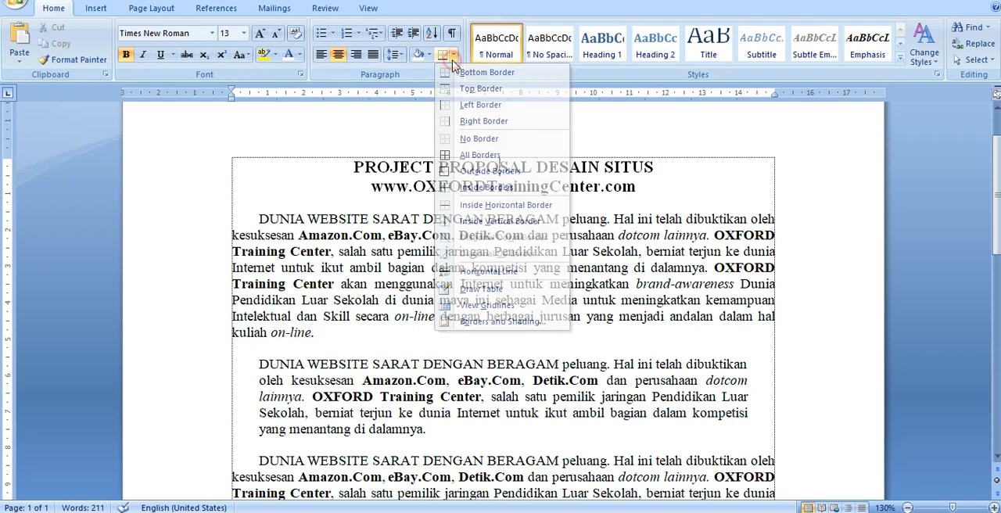
pyautogui.click(142, 11)
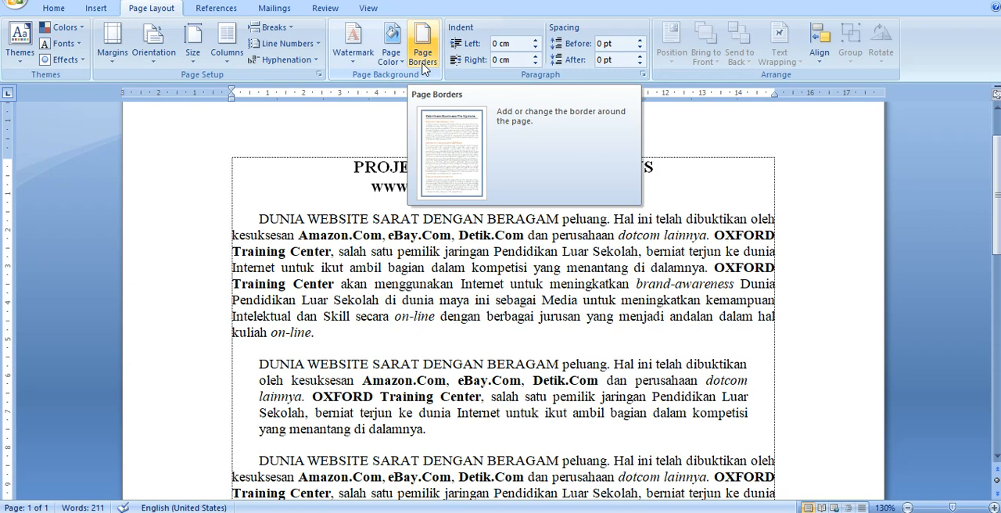
pyautogui.click(54, 9)
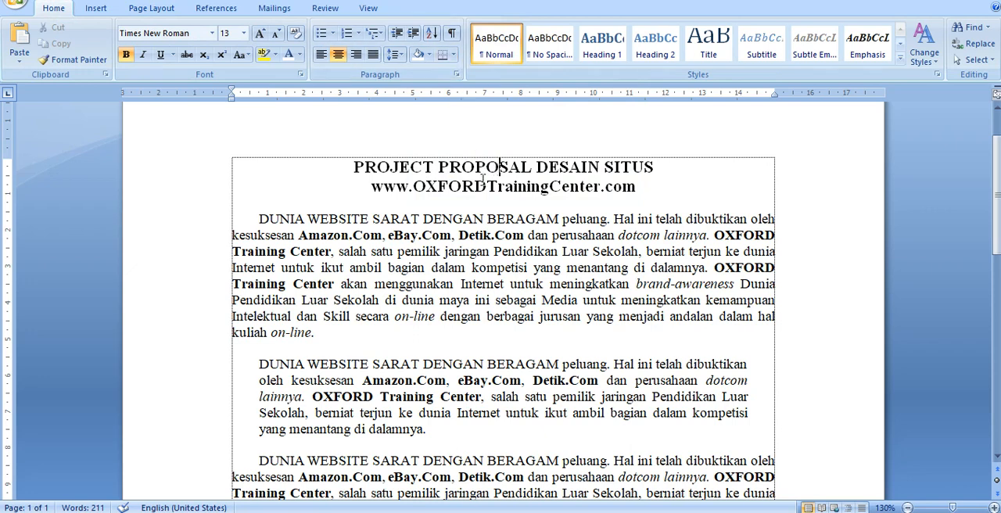
# - Place the text cursor inside the second, indented paragraph, just before the word "Internet"
pyautogui.scroll(-1, 462, 285)
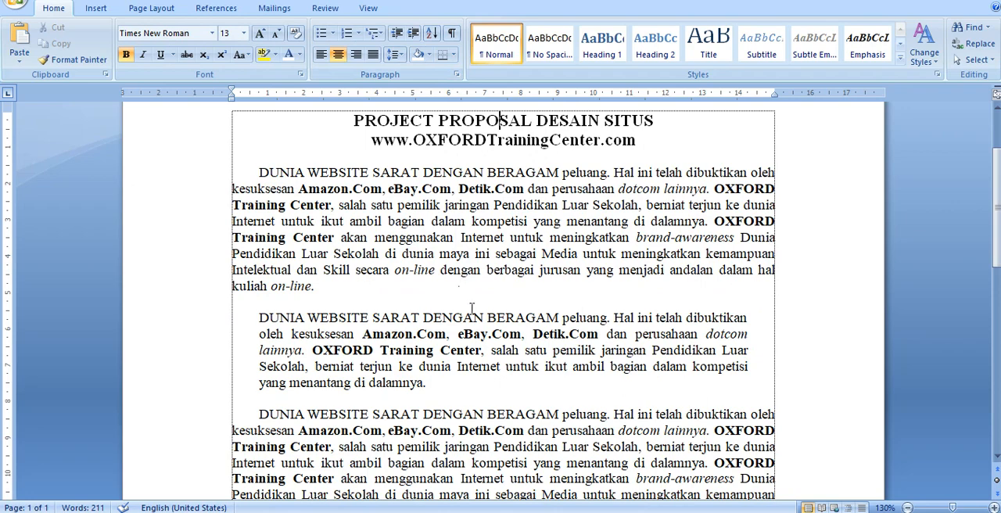
pyautogui.scroll(-2, 472, 309)
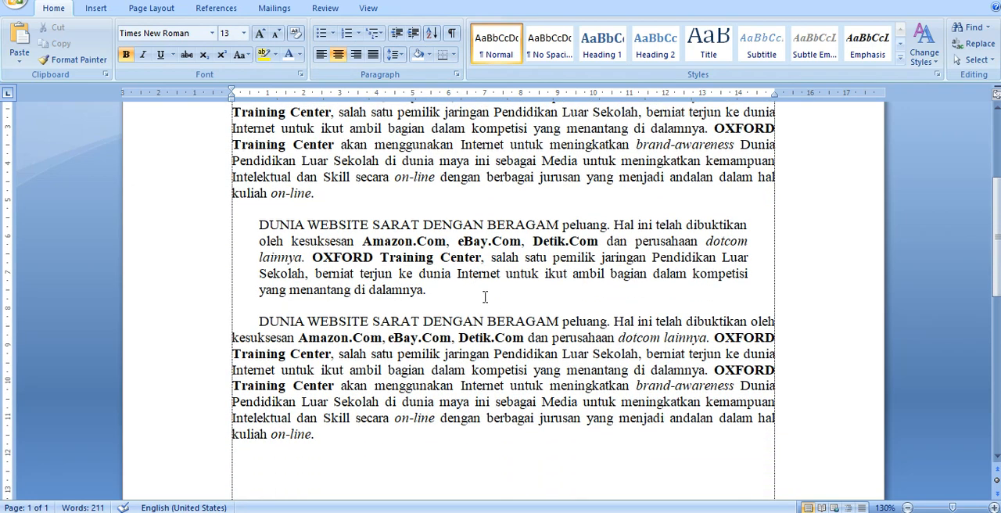
pyautogui.click(491, 260)
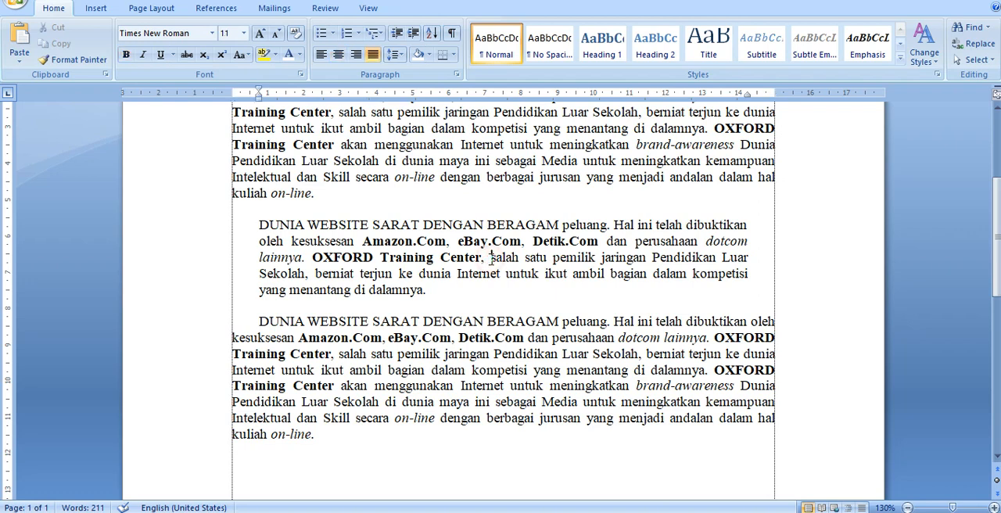
pyautogui.moveTo(197, 228); pyautogui.dragTo(218, 298)
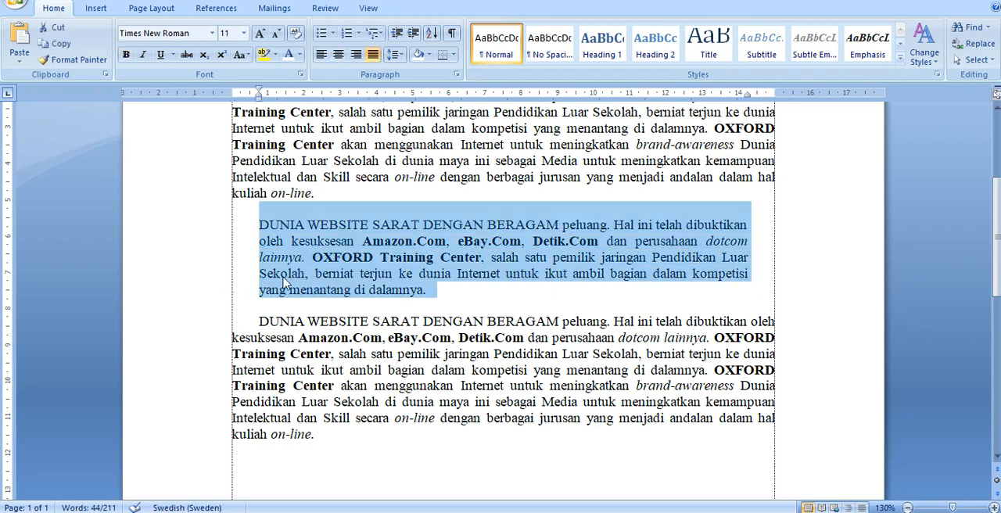
pyautogui.click(485, 275)
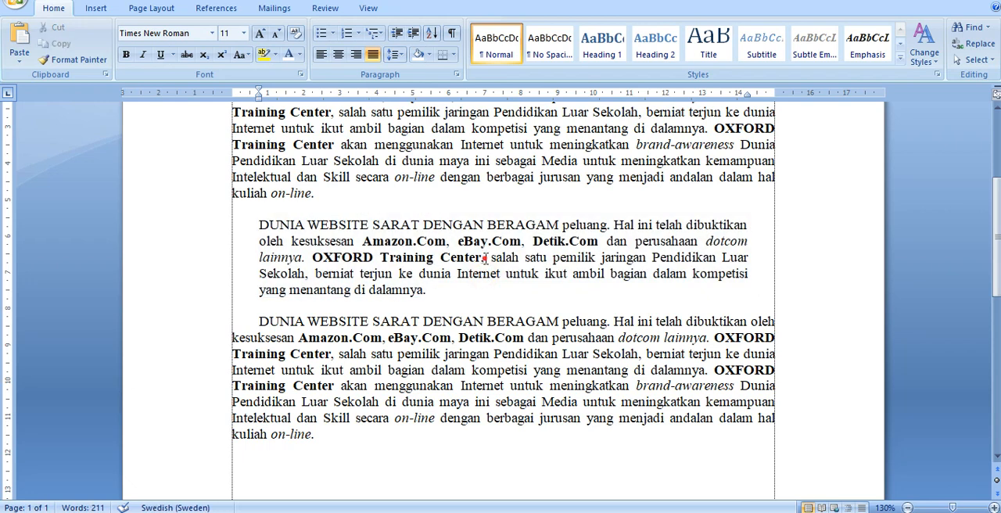
pyautogui.click(436, 291)
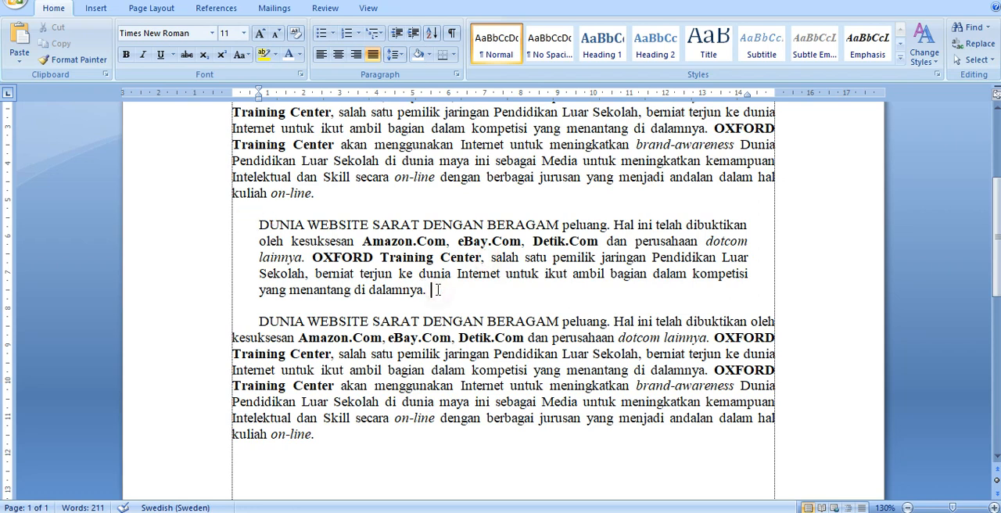
pyautogui.click(472, 242)
pyautogui.click(470, 274)
pyautogui.click(411, 292)
pyautogui.click(454, 273)
pyautogui.click(455, 273)
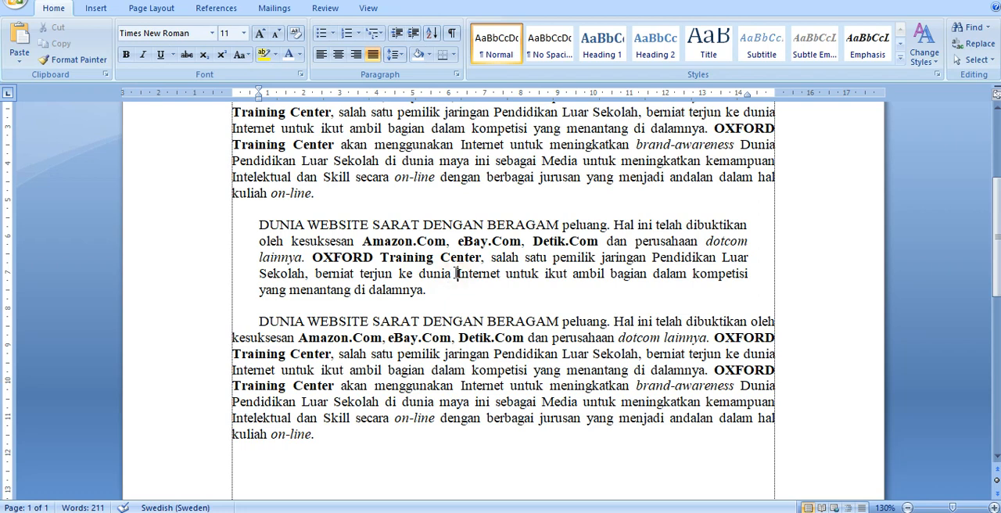
# - Try a top border on the second paragraph and remove it again
pyautogui.click(453, 55)
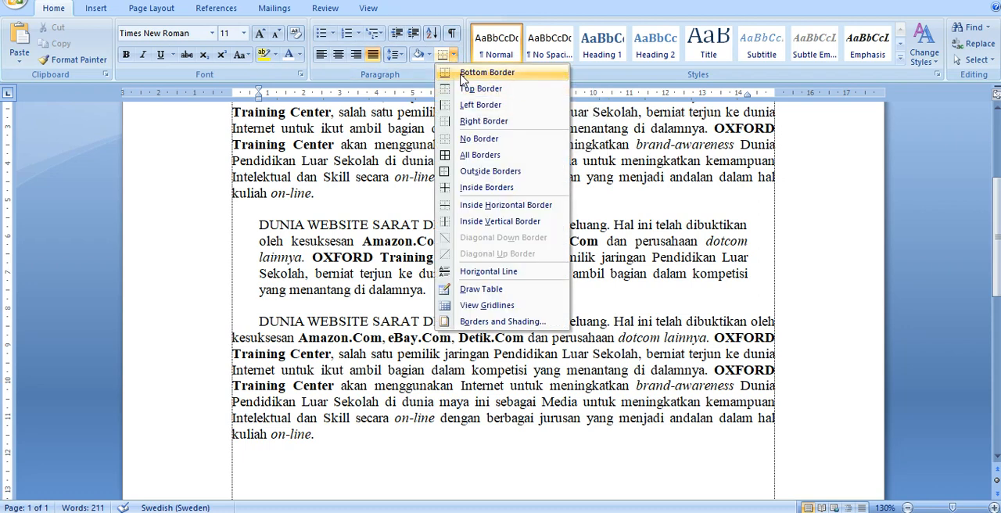
pyautogui.click(467, 14)
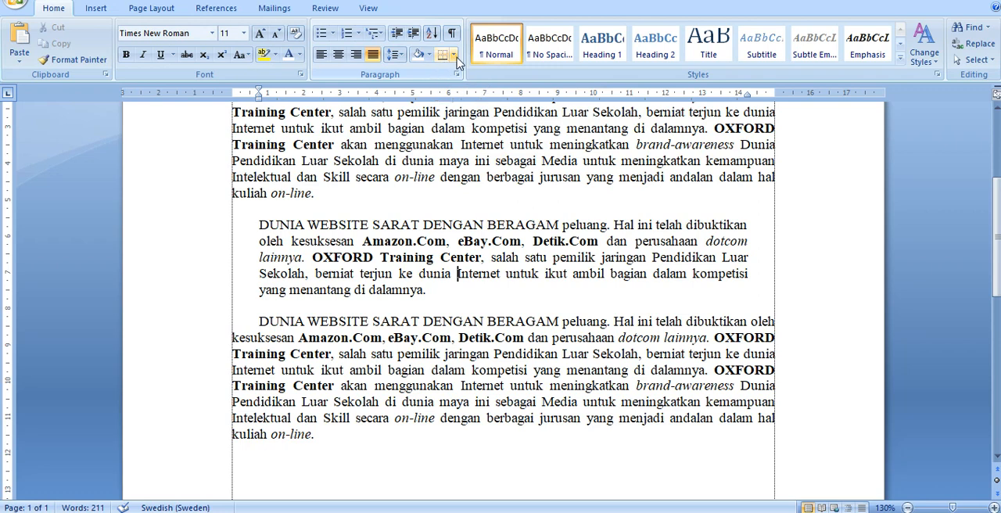
pyautogui.click(455, 55)
pyautogui.click(472, 87)
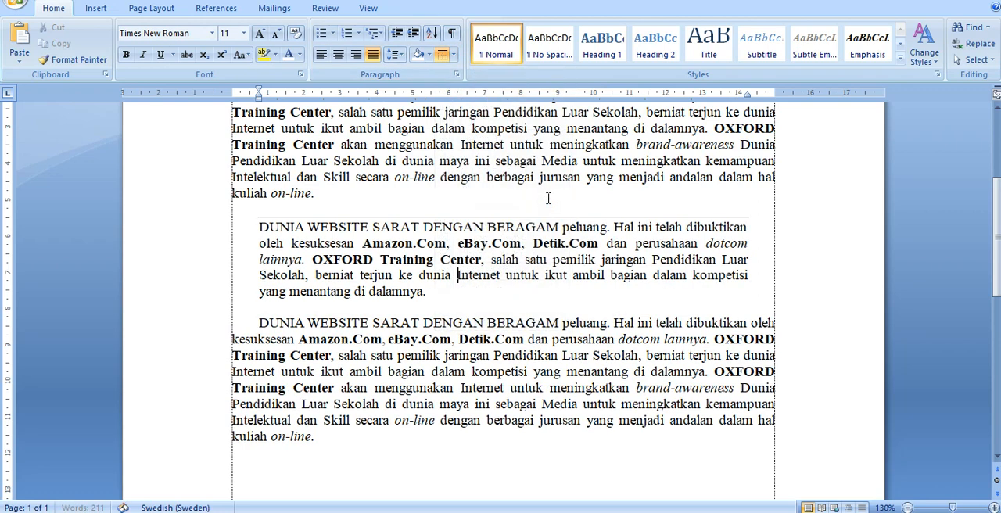
pyautogui.click(442, 55)
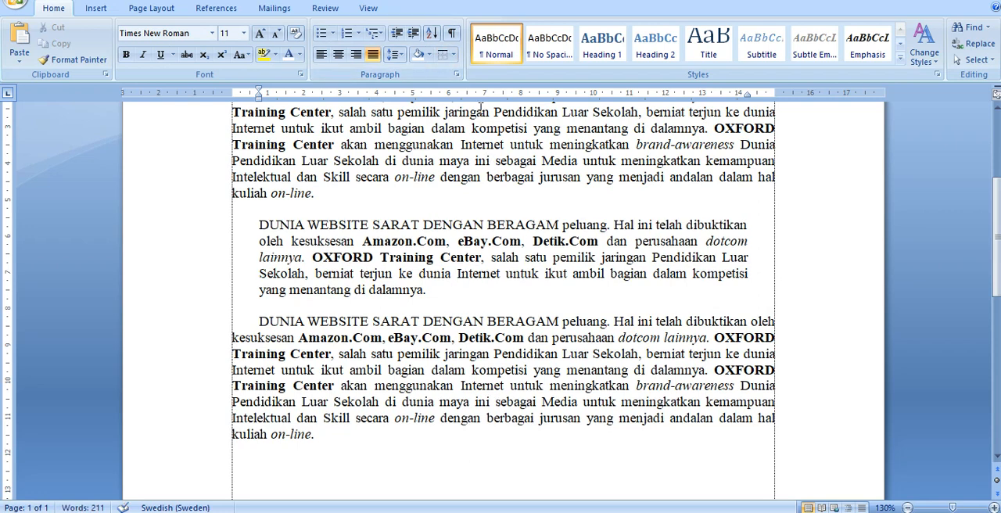
# - Open the Borders and Shading settings for the second paragraph and try the Box, Shadow, 3-D and Custom border settings
pyautogui.click(454, 57)
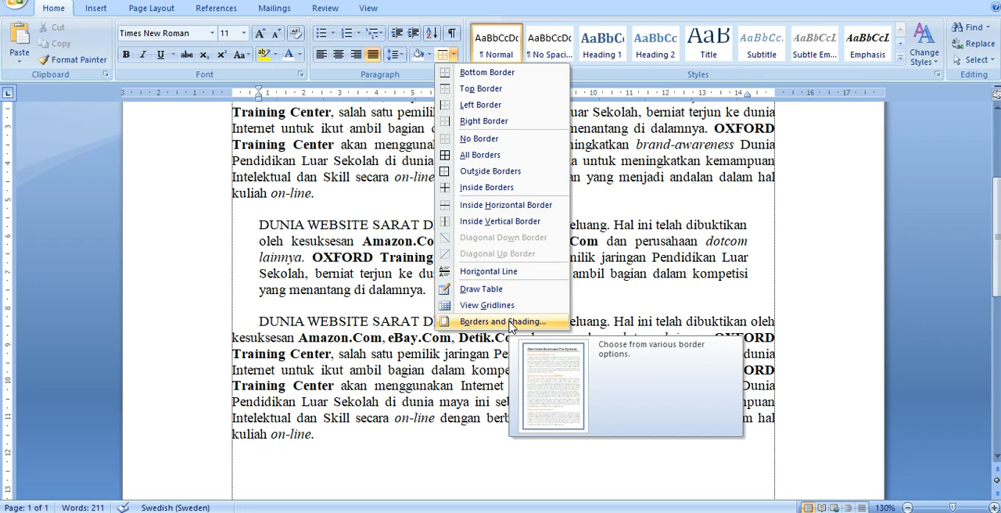
pyautogui.click(511, 324)
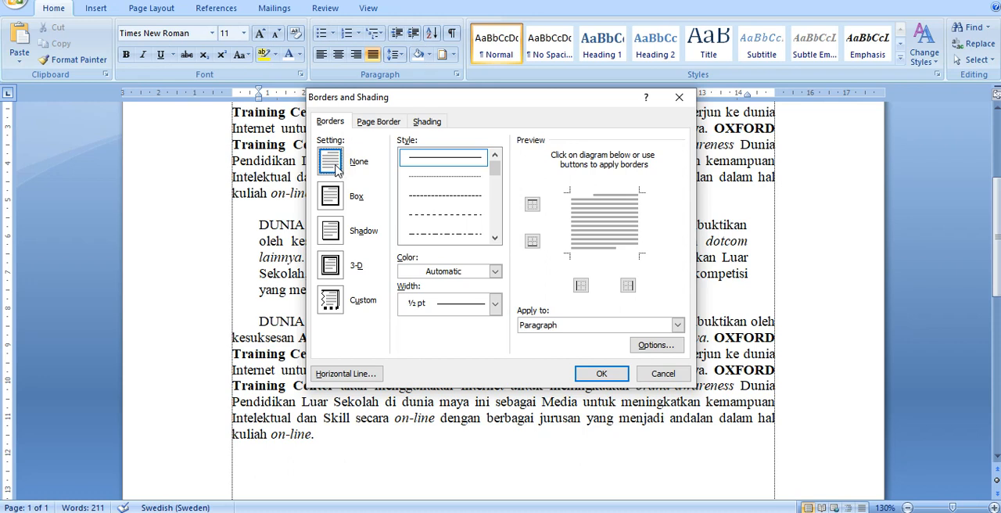
pyautogui.click(333, 207)
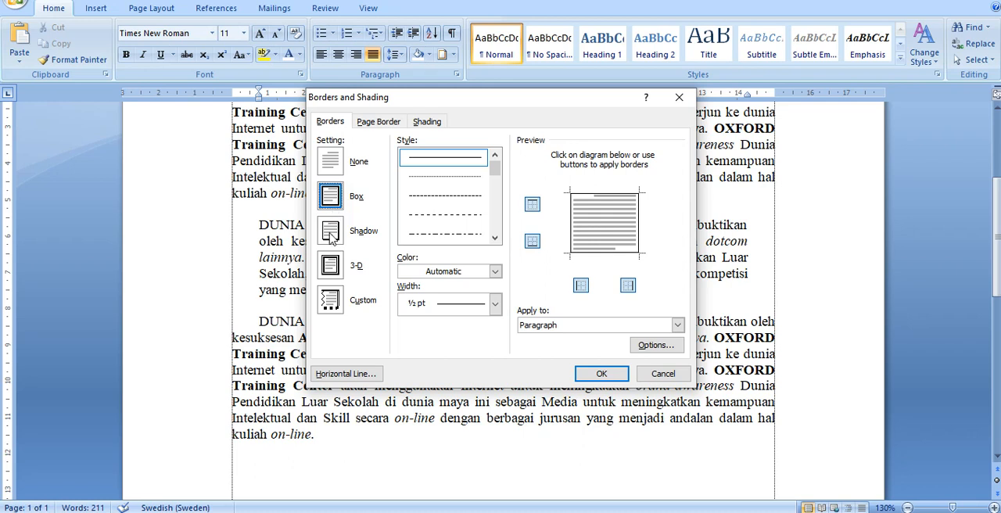
pyautogui.click(331, 237)
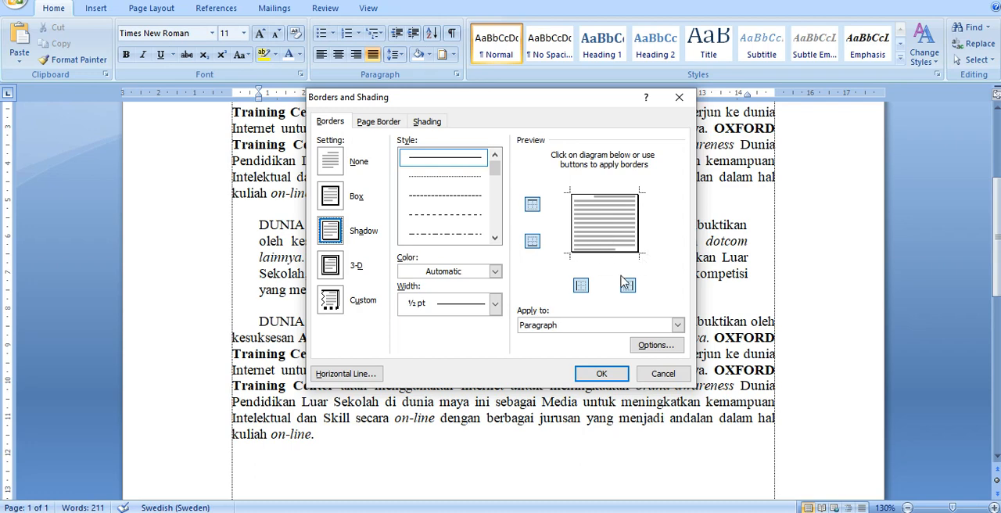
pyautogui.click(330, 272)
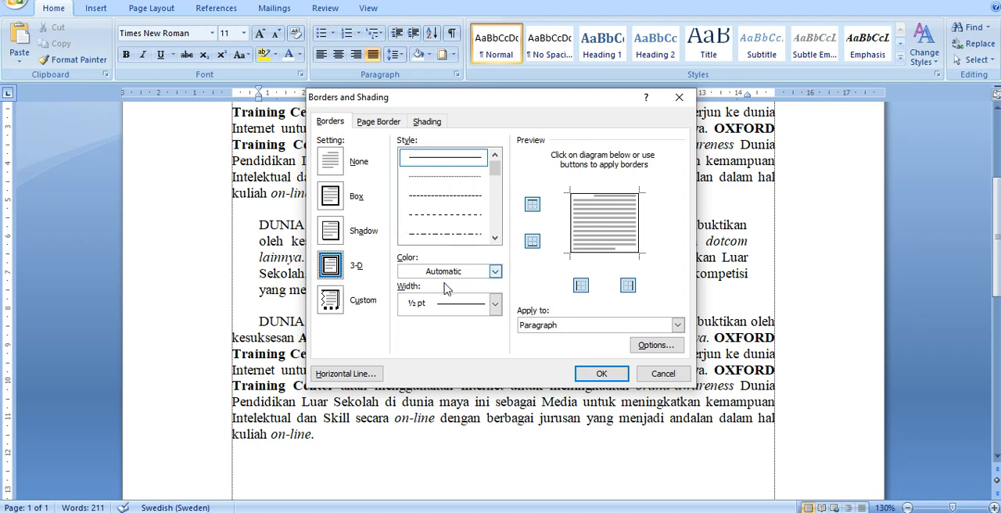
pyautogui.click(331, 306)
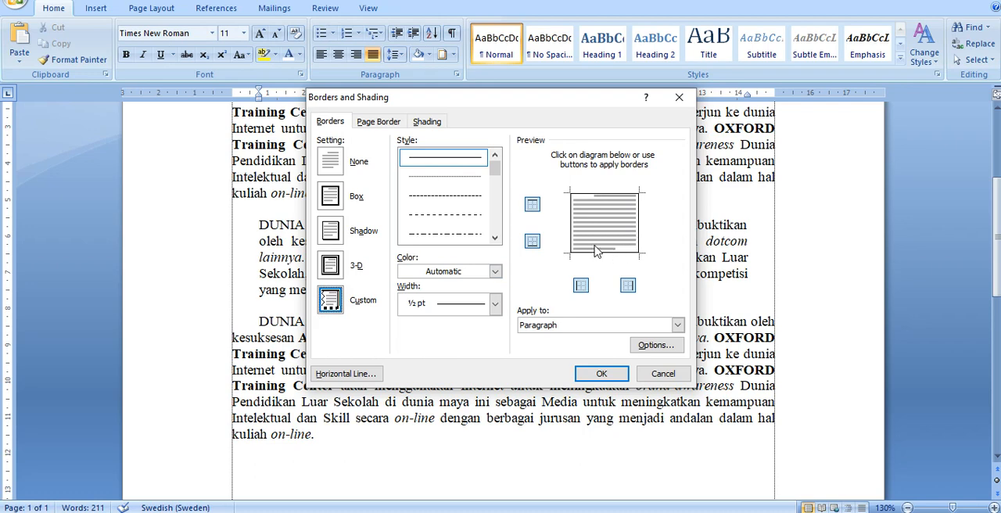
# - Switch the left, right and top sides of the custom paragraph border off and on again in the preview
pyautogui.click(580, 286)
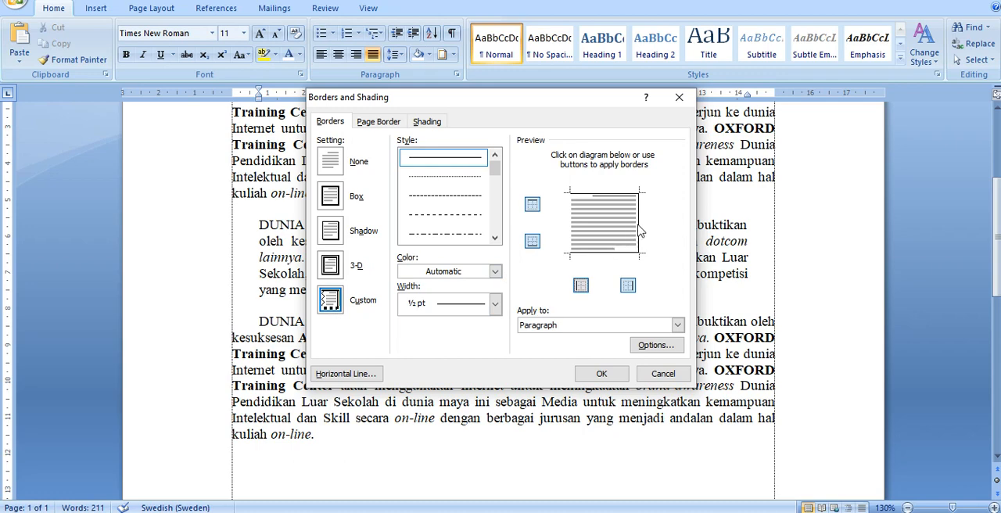
pyautogui.click(628, 285)
pyautogui.click(581, 284)
pyautogui.click(532, 205)
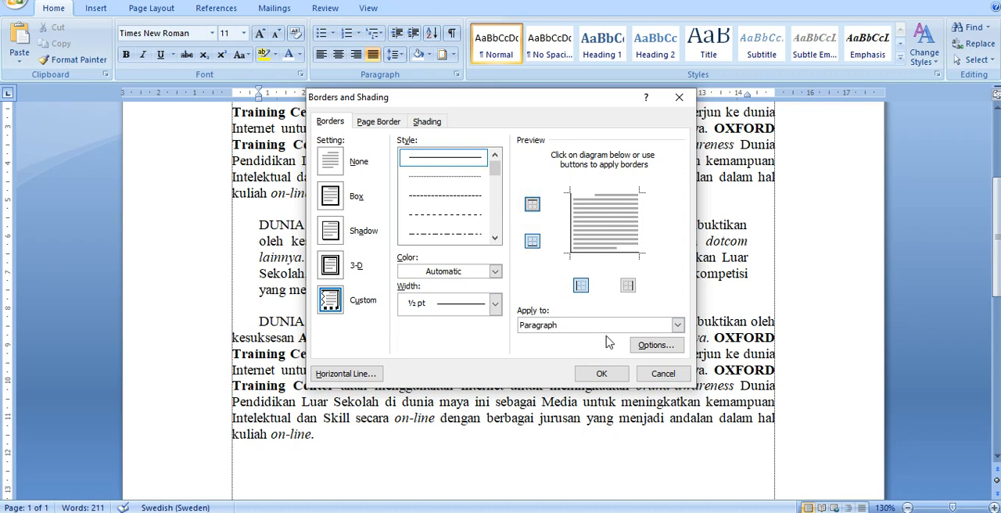
pyautogui.click(532, 204)
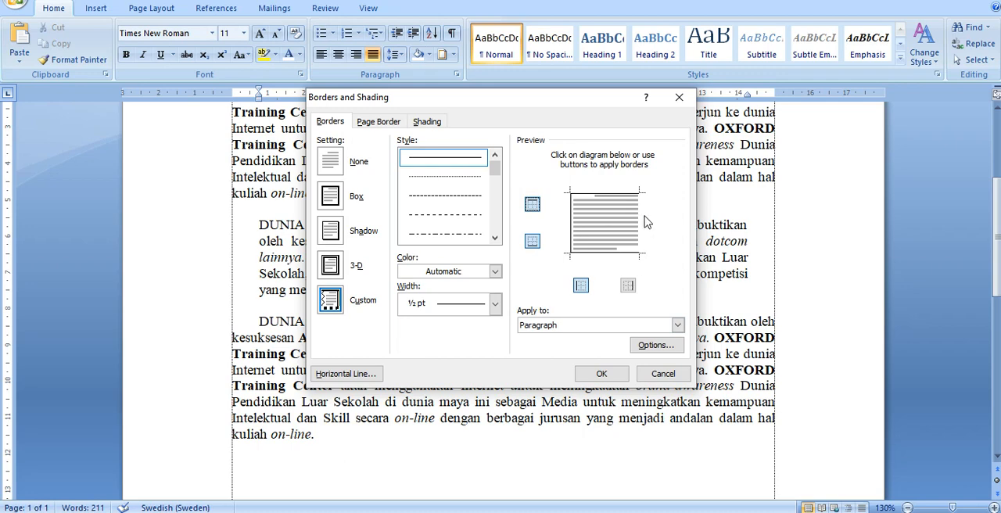
pyautogui.click(629, 285)
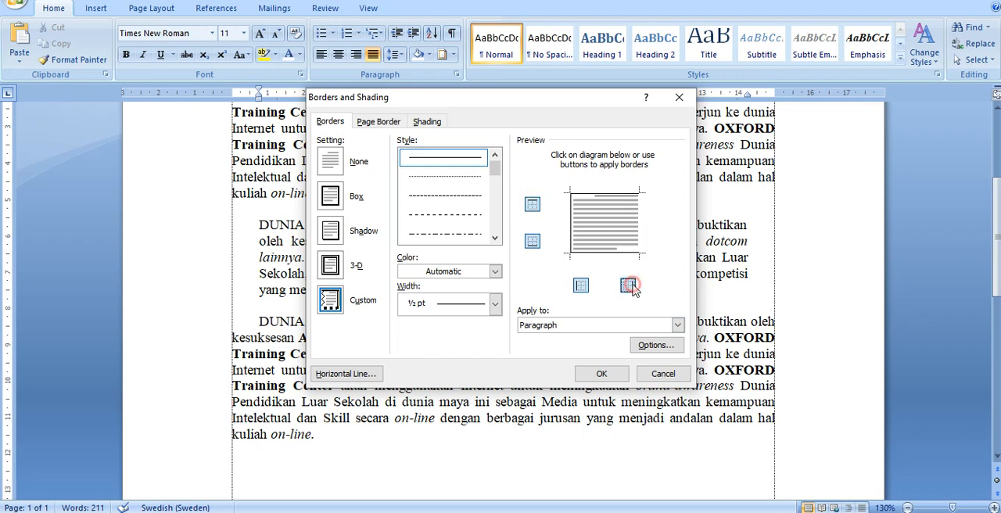
# - Try the Box setting without its left side, restore the full box and switch the paragraph border to Custom
pyautogui.click(331, 197)
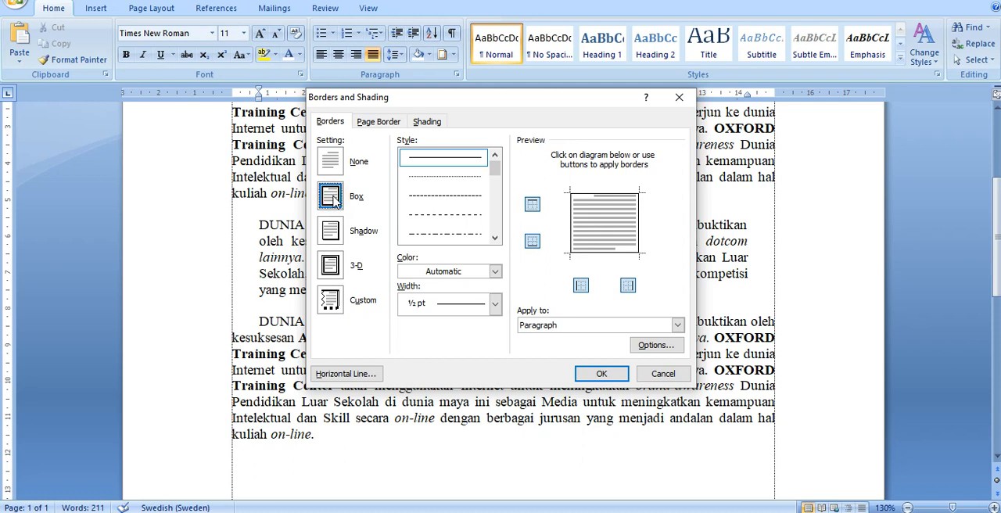
pyautogui.click(580, 286)
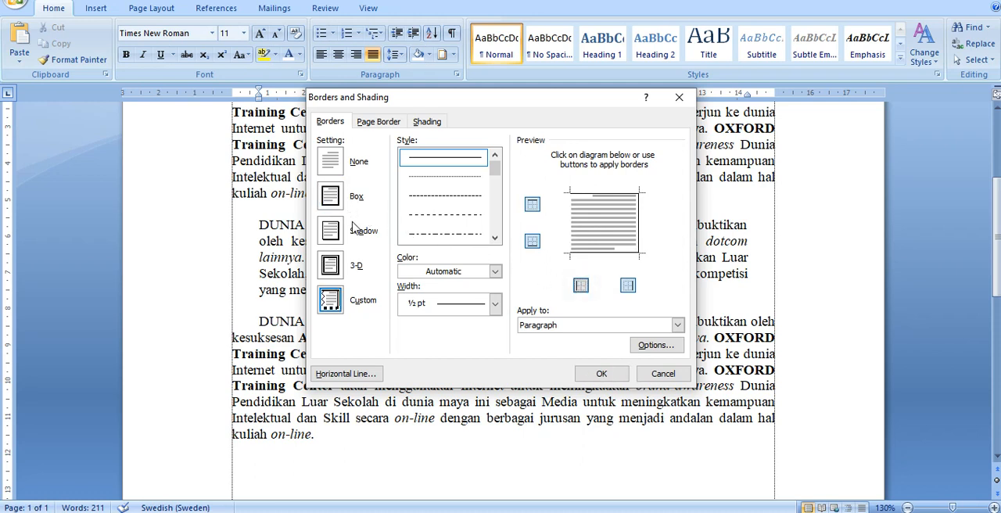
pyautogui.click(332, 197)
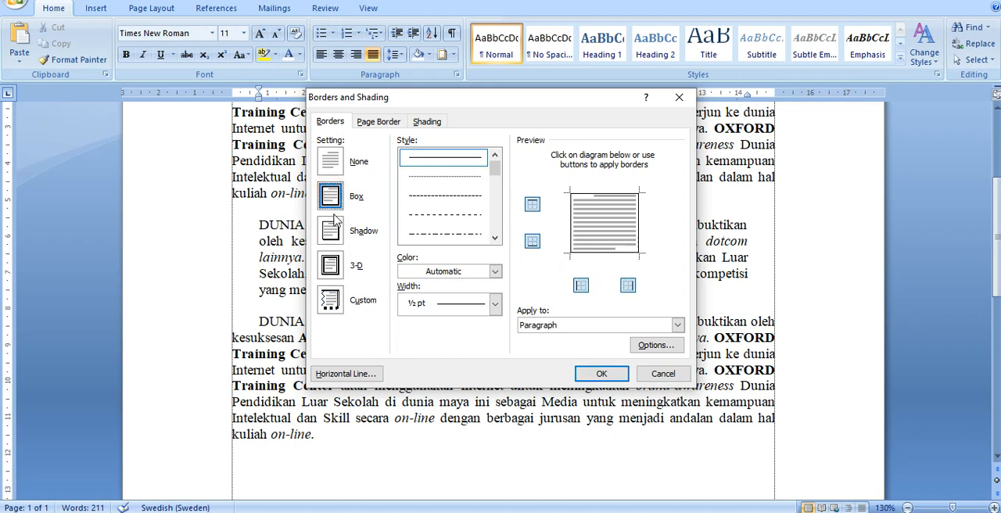
pyautogui.click(330, 309)
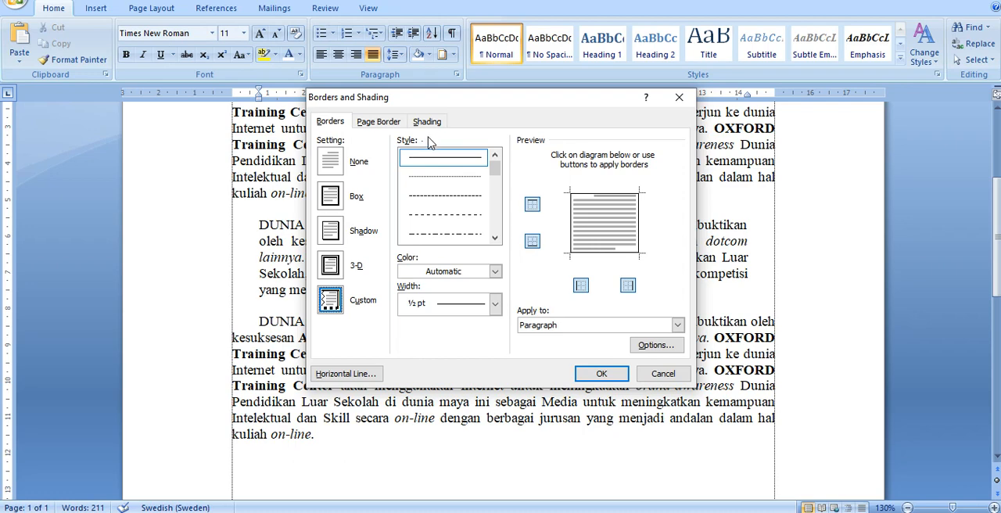
# - Try the dotted line style and the two dashed line styles for the paragraph border
pyautogui.click(447, 178)
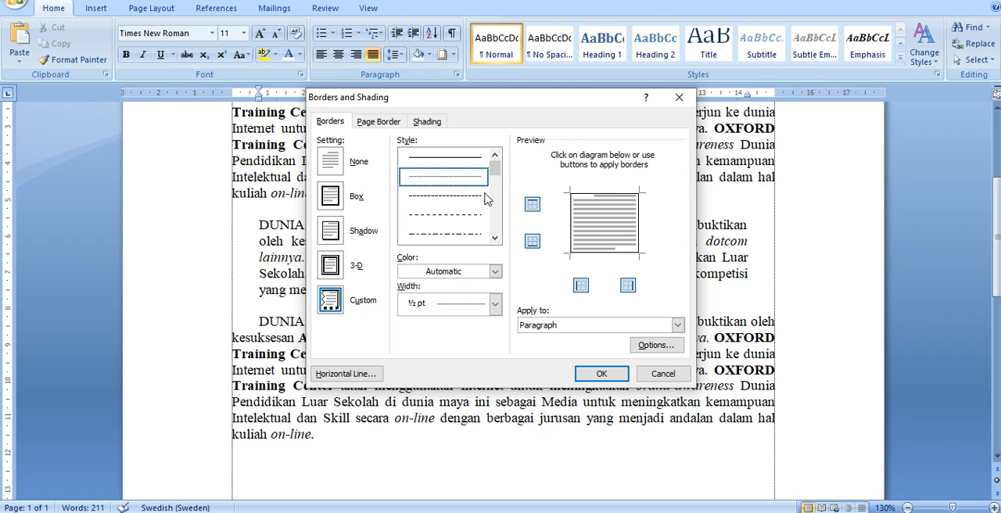
pyautogui.click(415, 201)
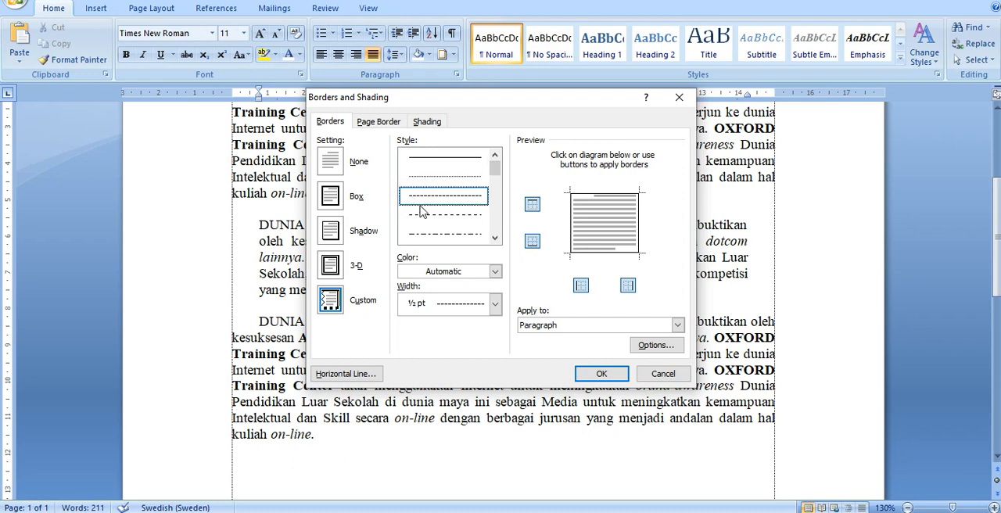
pyautogui.click(426, 214)
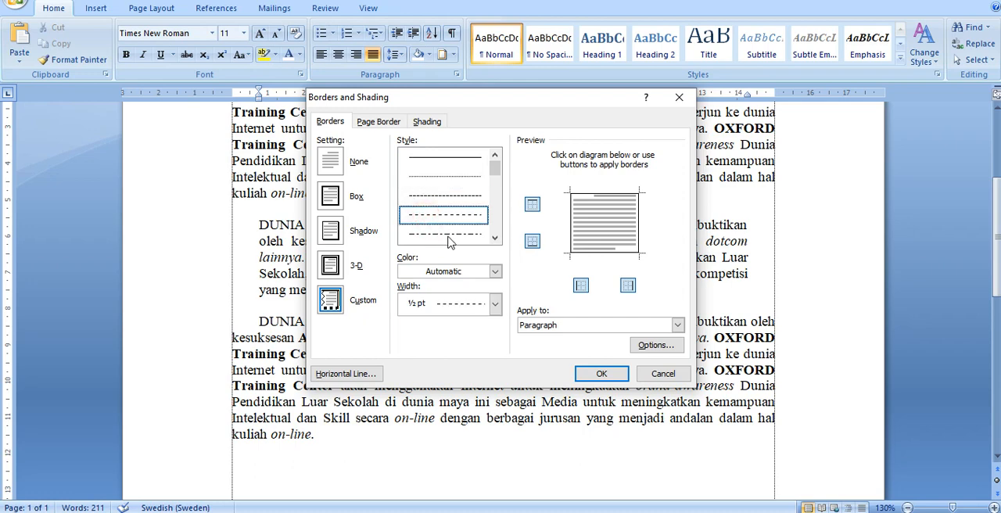
# - Choose the first thick-and-thin line style below the triple line and use it as a Box border around the paragraph
pyautogui.click(495, 239)
pyautogui.click(495, 239)
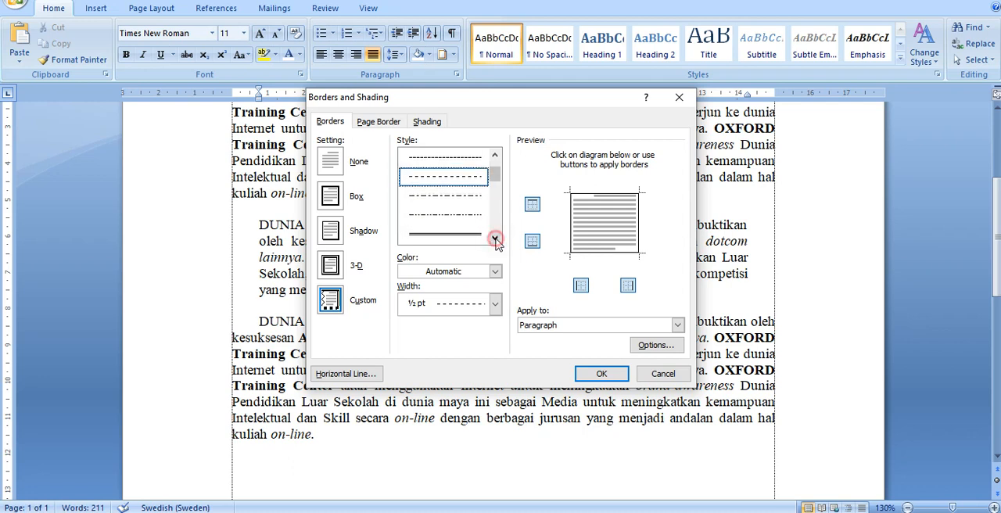
pyautogui.click(495, 238)
pyautogui.click(496, 238)
pyautogui.click(495, 239)
pyautogui.click(495, 239)
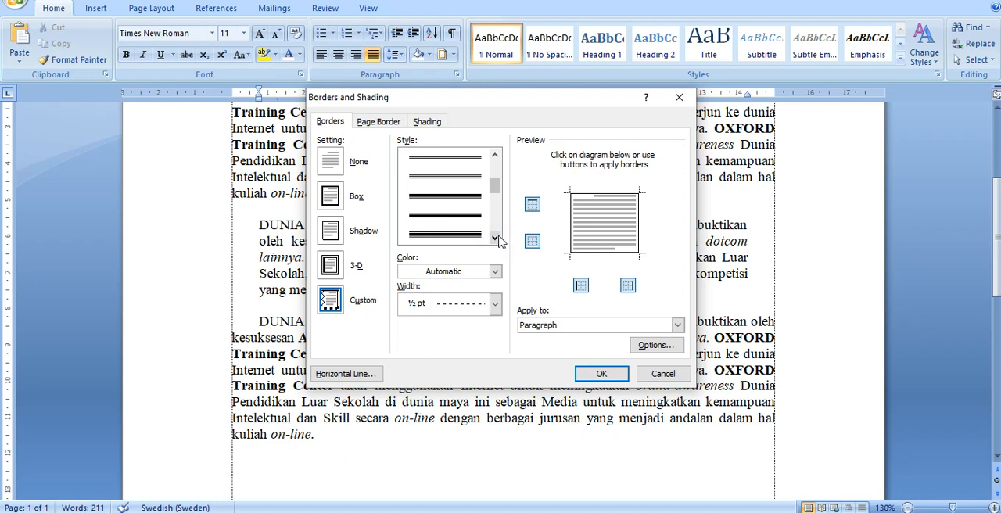
pyautogui.click(496, 238)
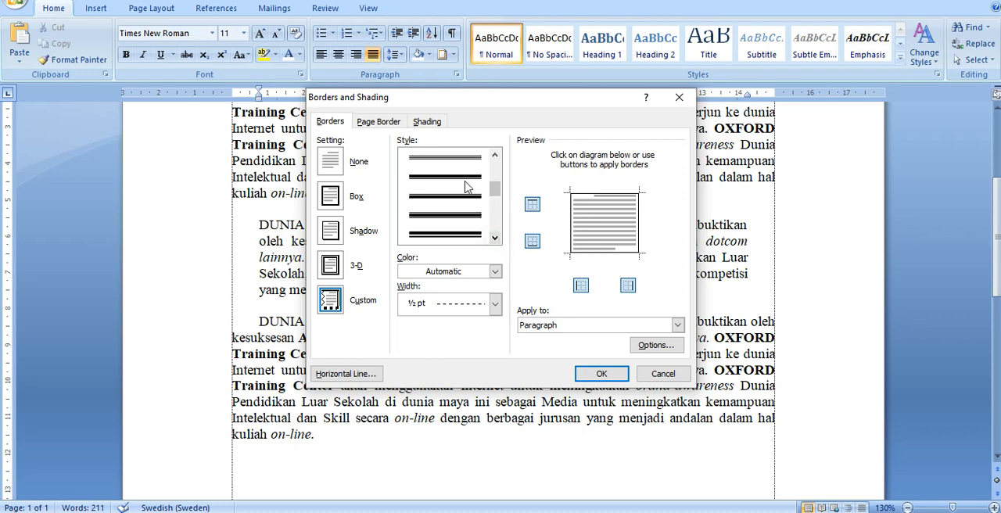
pyautogui.click(460, 185)
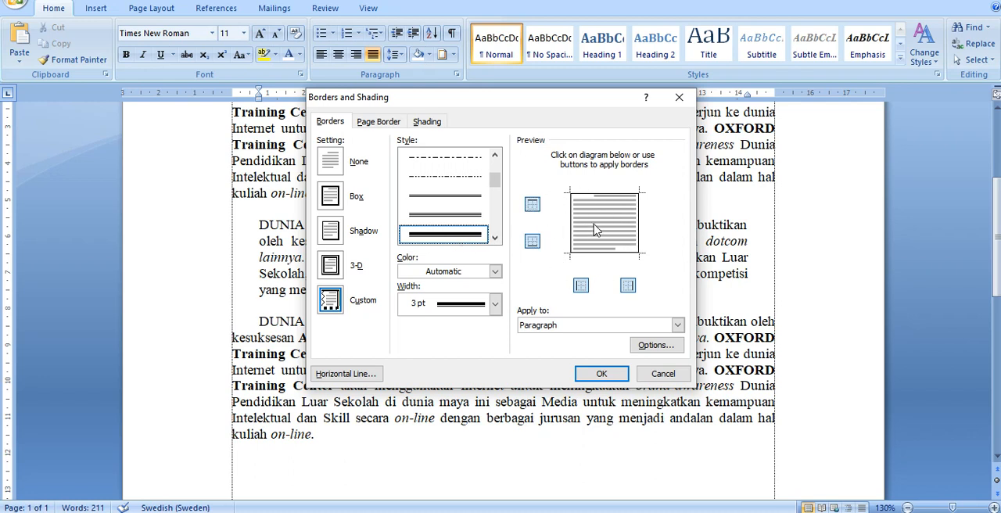
pyautogui.click(337, 202)
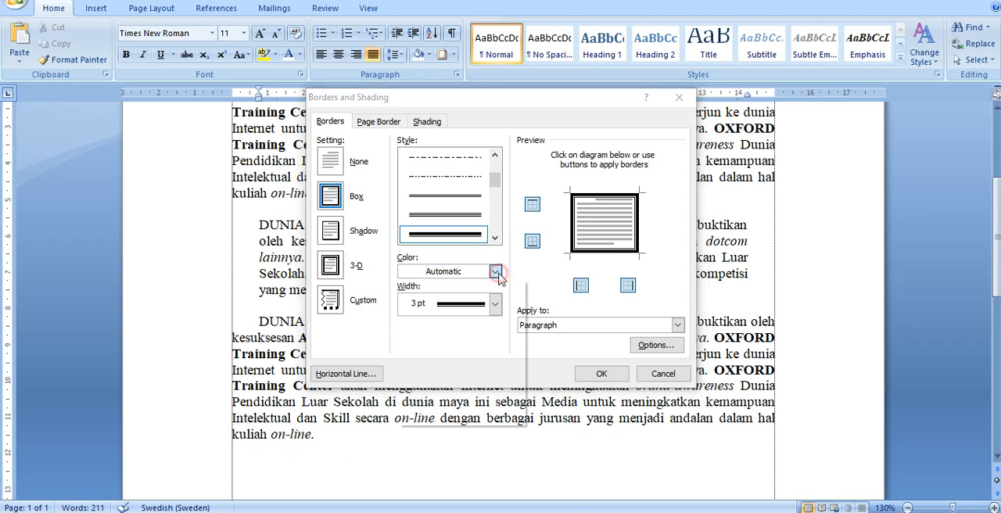
# - Set the paragraph border's color to a bright blue from the standard colors under More Colors
pyautogui.click(496, 272)
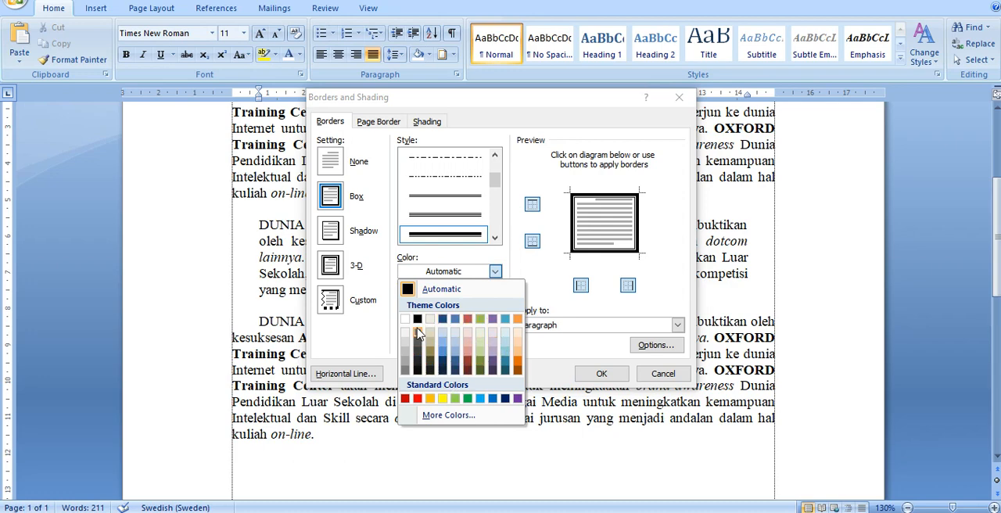
pyautogui.click(428, 416)
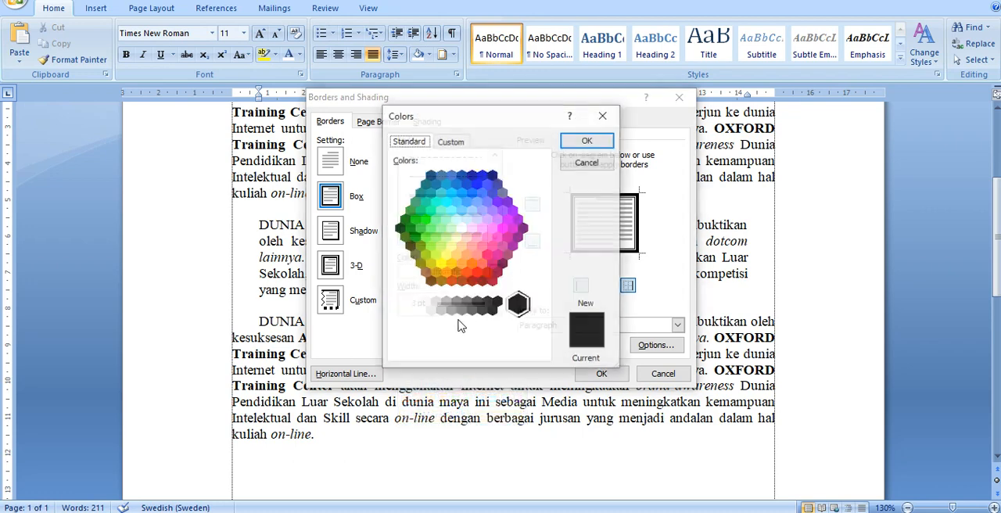
pyautogui.click(472, 193)
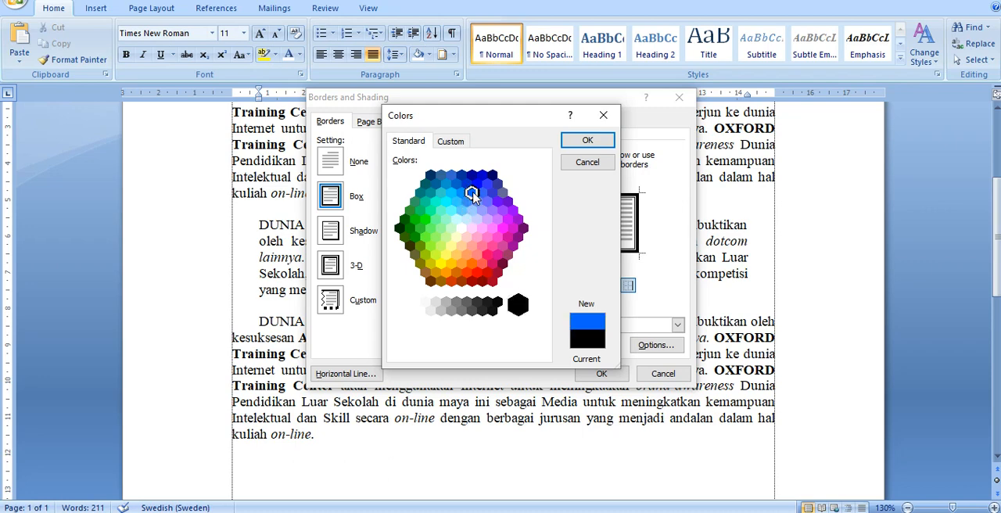
pyautogui.click(583, 141)
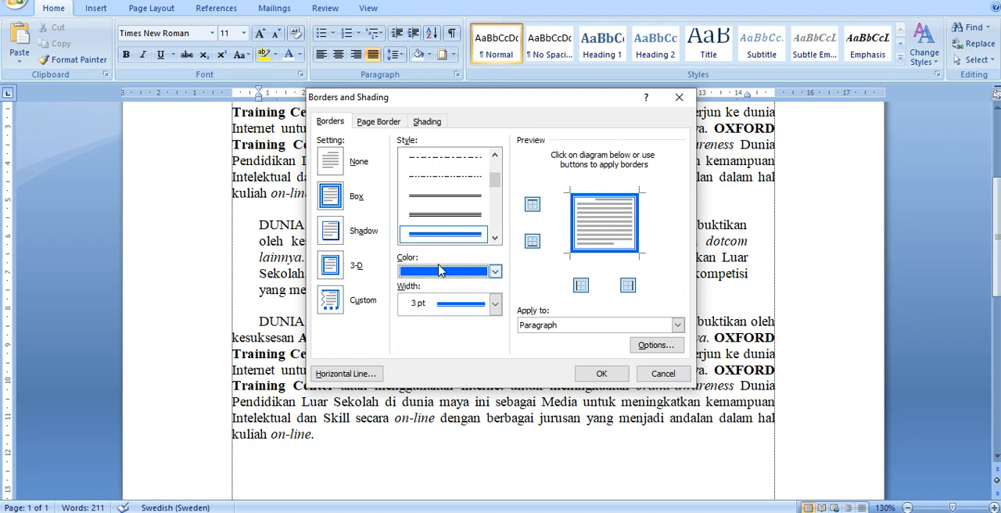
# - Try a border width of 1 ½ pt, and set the width to 2 ¼ pt
pyautogui.click(417, 312)
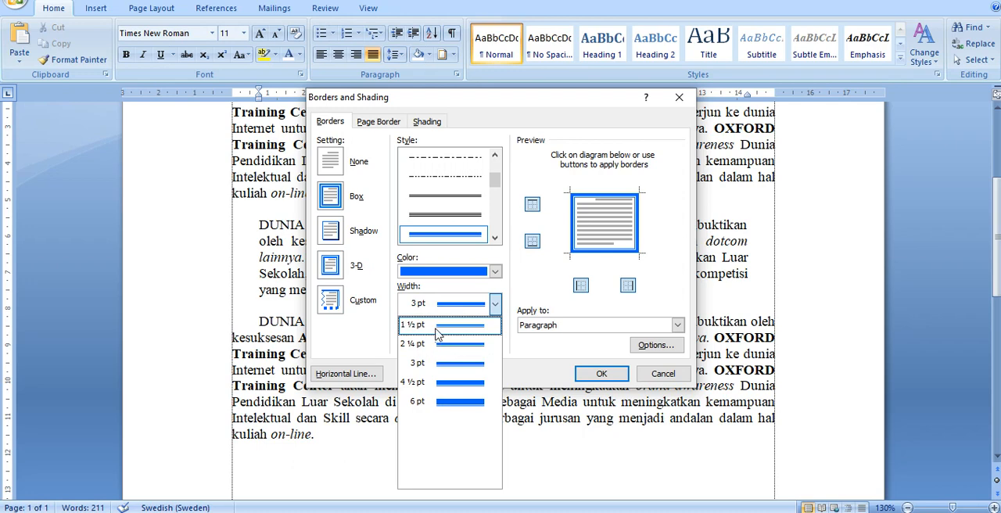
pyautogui.click(438, 332)
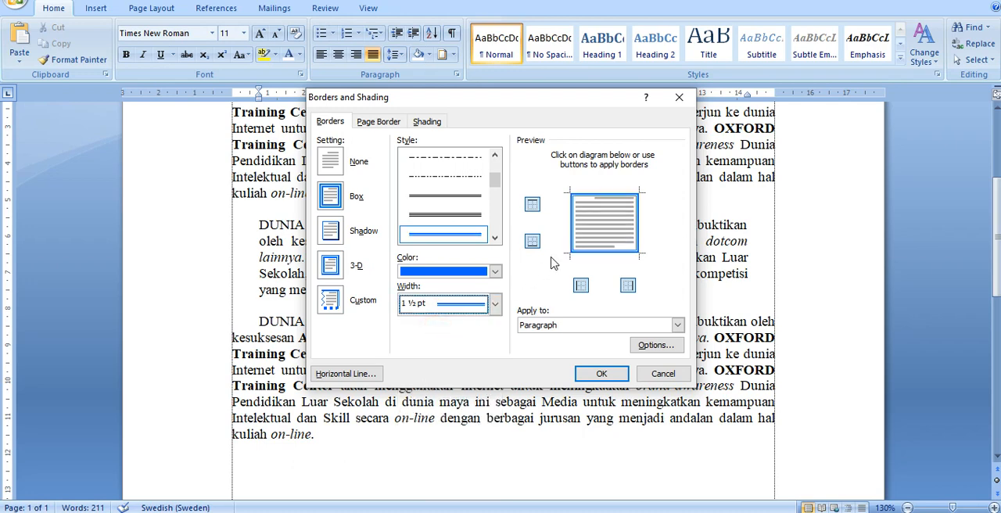
pyautogui.click(432, 303)
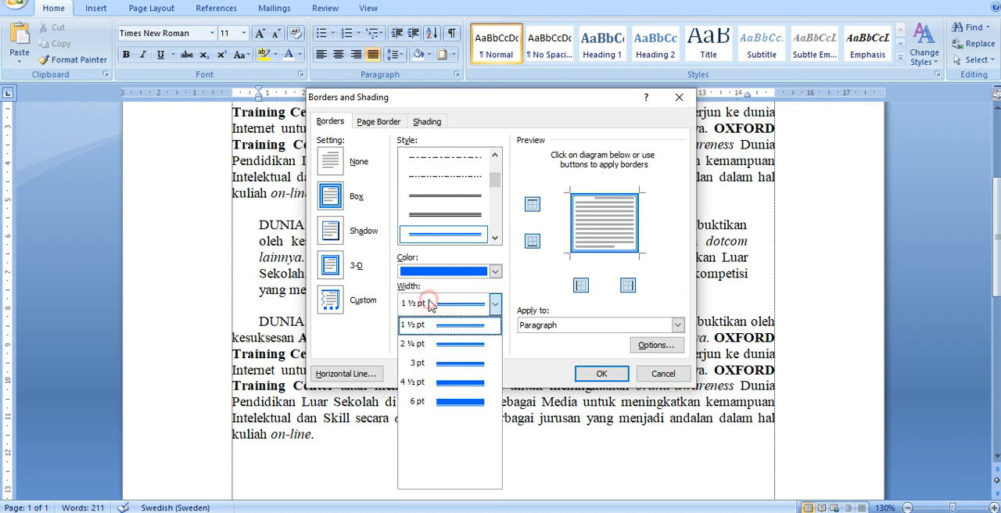
pyautogui.click(422, 344)
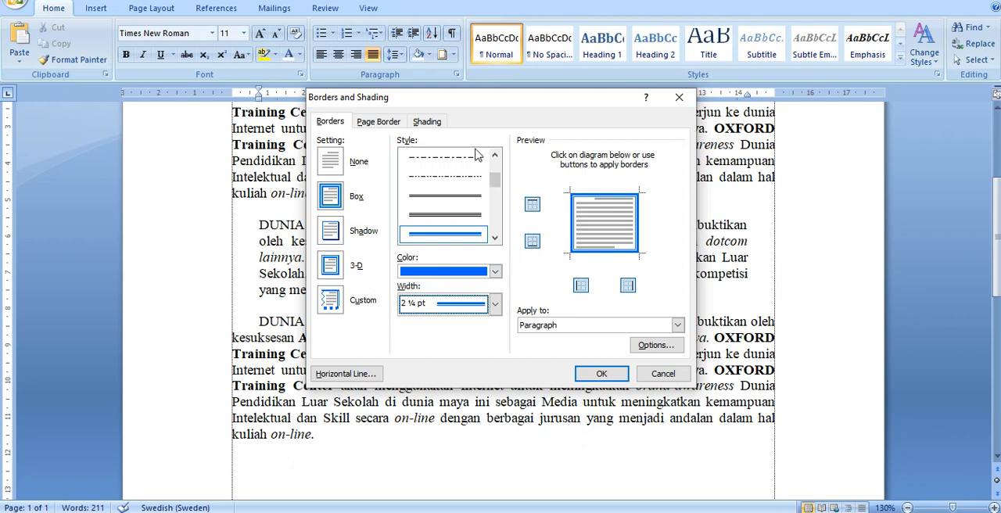
# - Try removing the left and right sides of the blue border, and restore the full Box
pyautogui.click(581, 286)
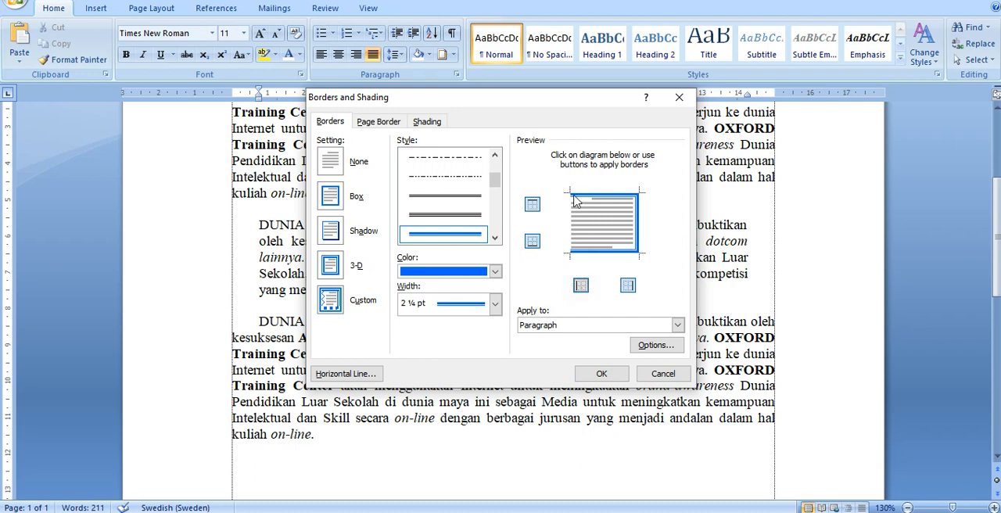
pyautogui.click(628, 286)
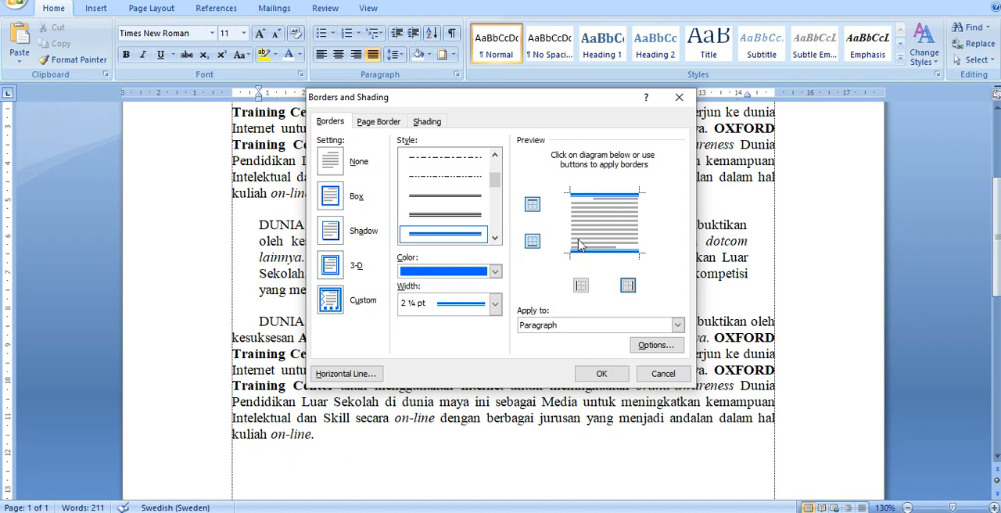
pyautogui.click(337, 202)
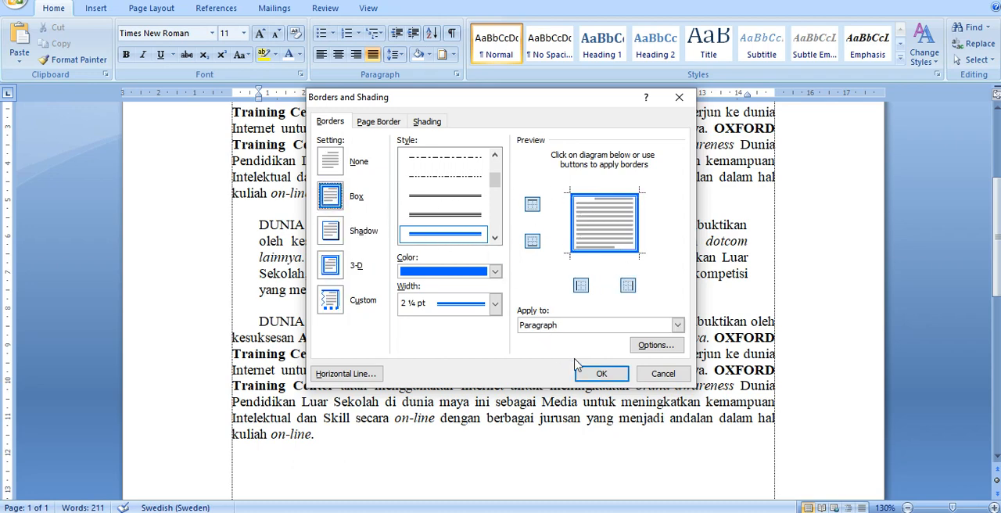
# - Apply the blue Box border to the second paragraph and recheck its border settings without changing them
pyautogui.click(602, 374)
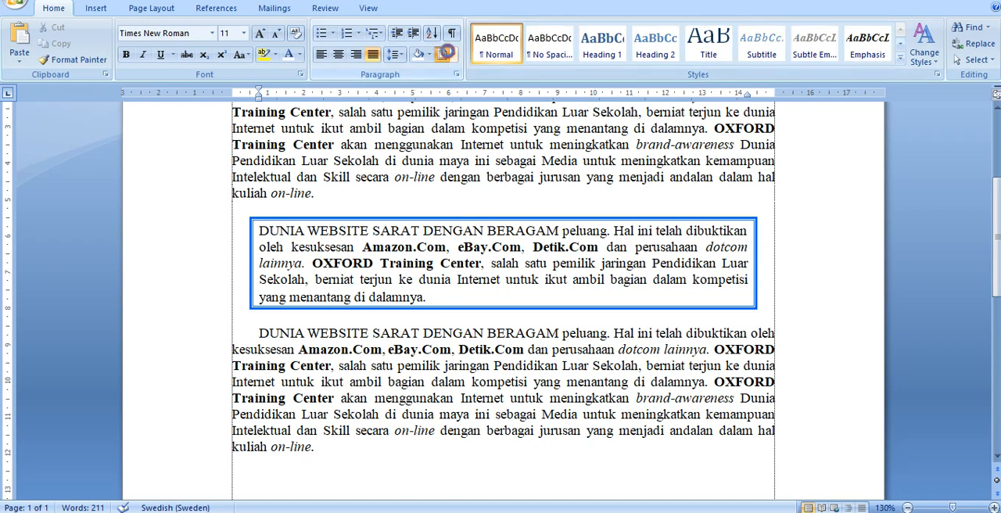
pyautogui.click(443, 56)
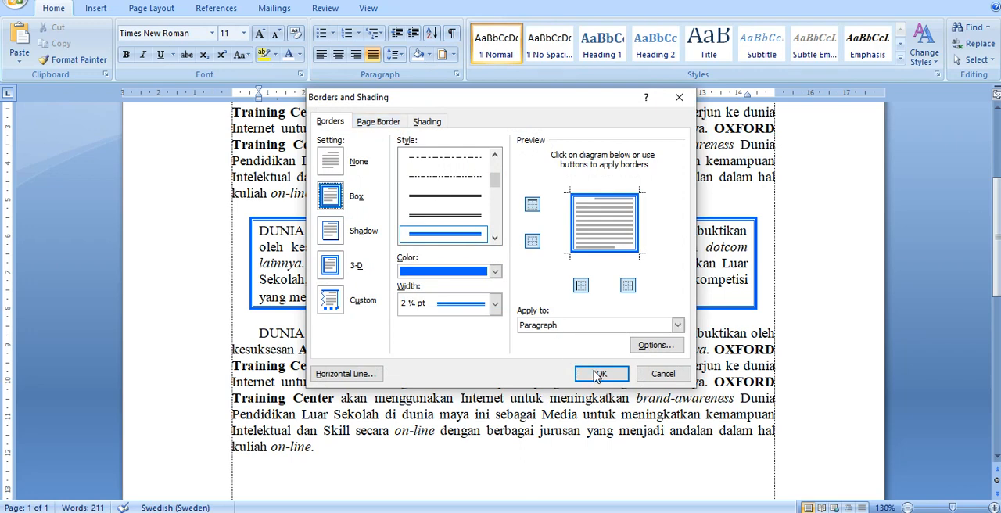
pyautogui.click(663, 373)
pyautogui.scroll(3, 305, 285)
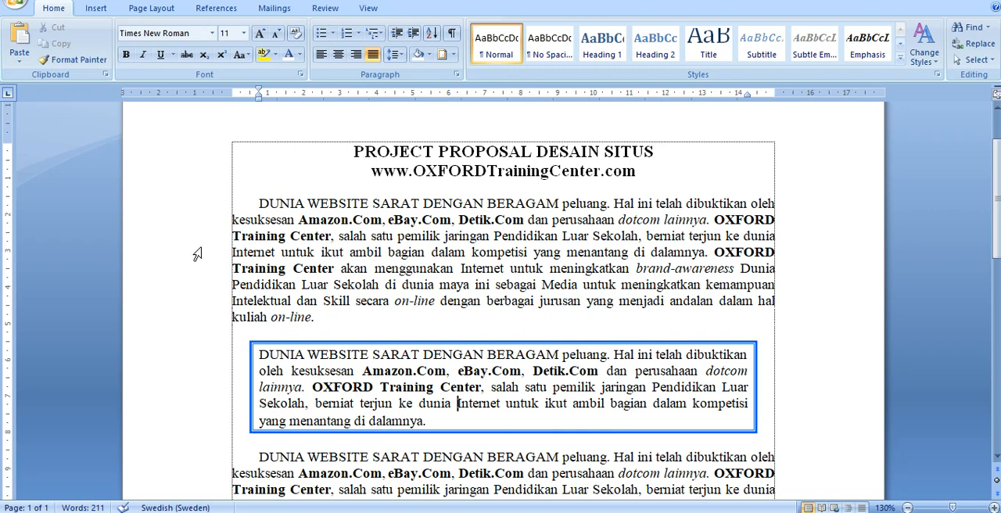
# - Apply an Art page border with a thick navy band and thin overlapping corner lines to the whole document
pyautogui.click(441, 61)
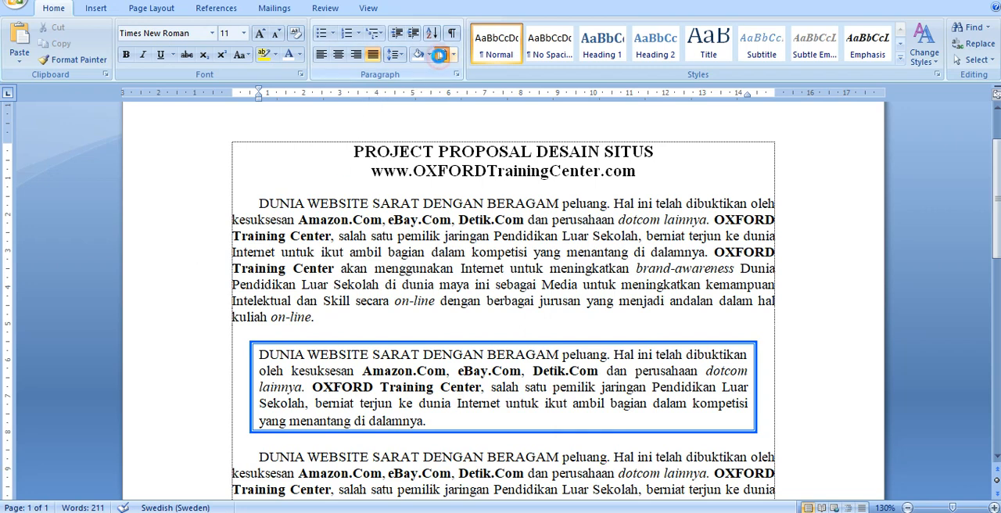
pyautogui.click(377, 124)
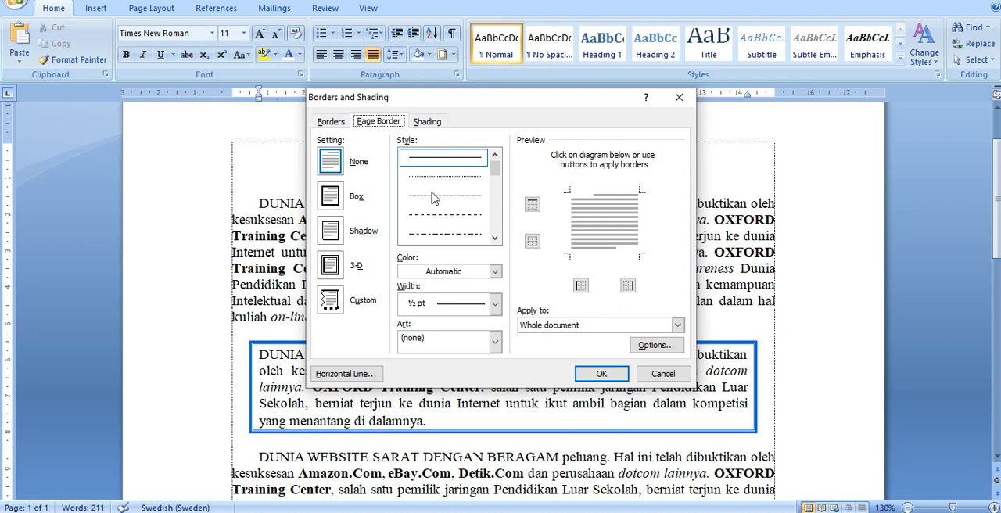
pyautogui.click(440, 352)
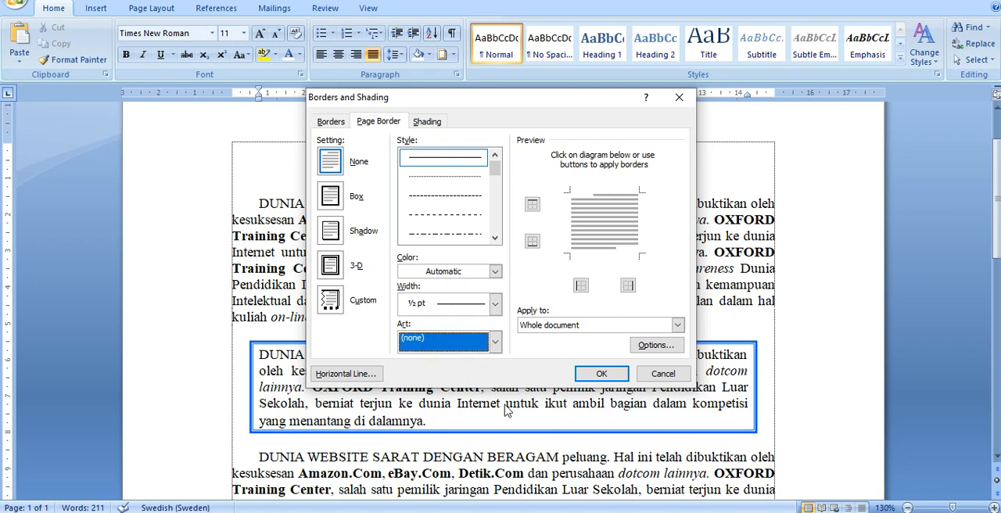
pyautogui.click(496, 343)
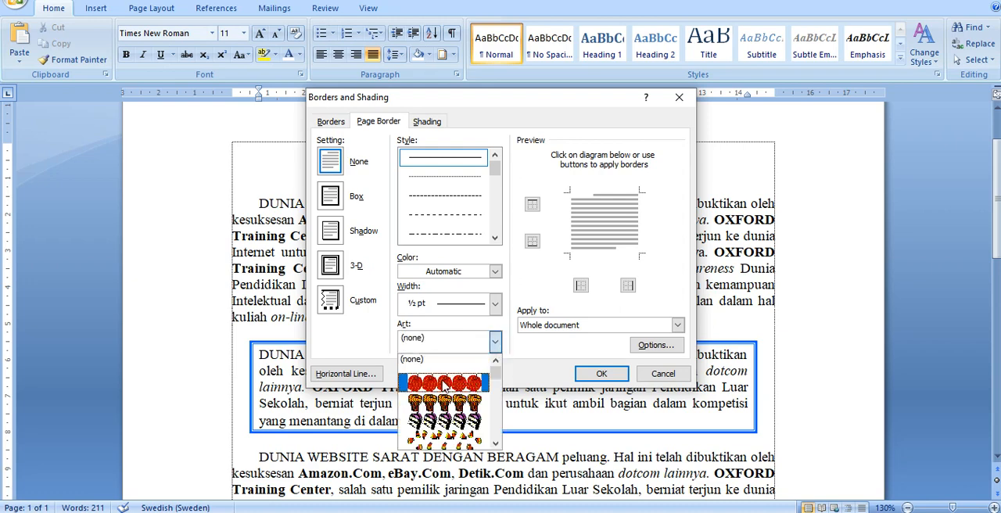
pyautogui.scroll(-4, 444, 385)
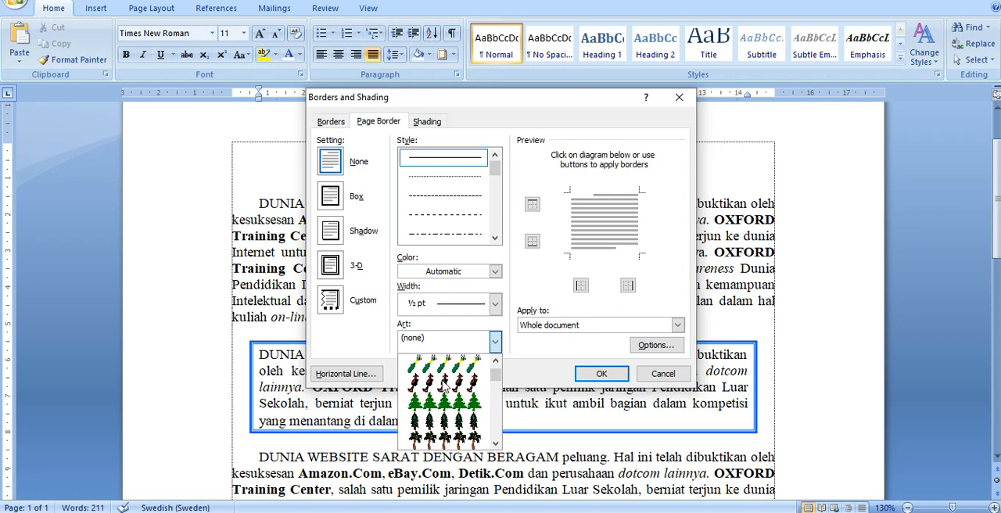
pyautogui.scroll(-4, 445, 386)
pyautogui.scroll(-8, 444, 383)
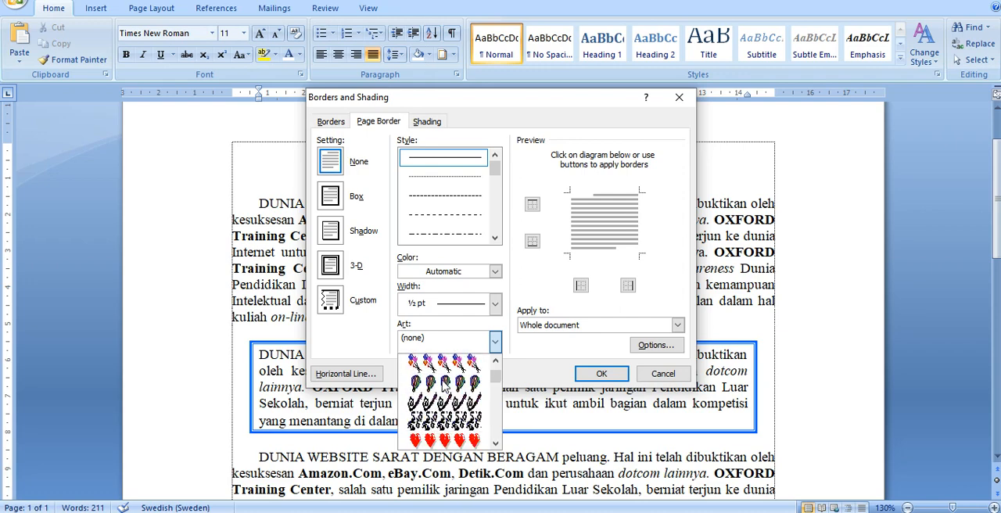
pyautogui.scroll(-6, 443, 387)
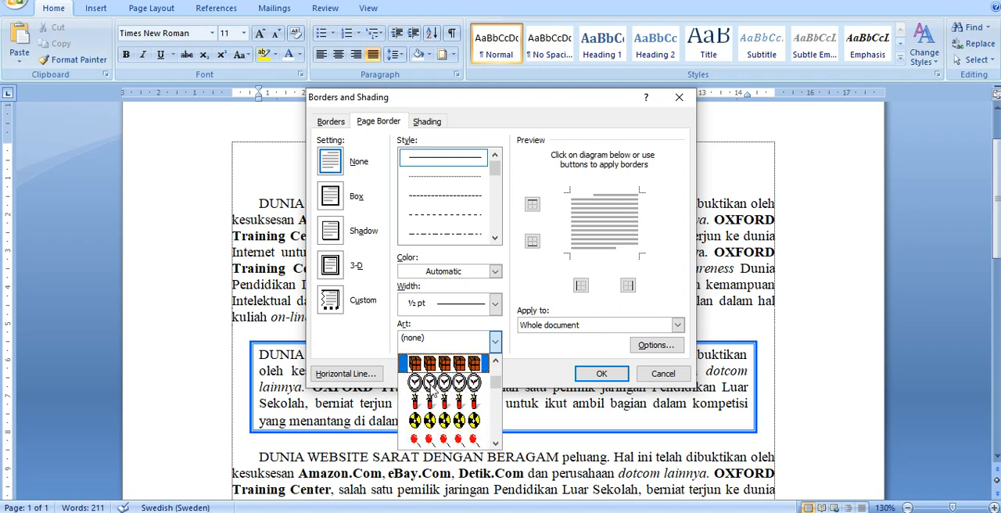
pyautogui.scroll(-3, 431, 385)
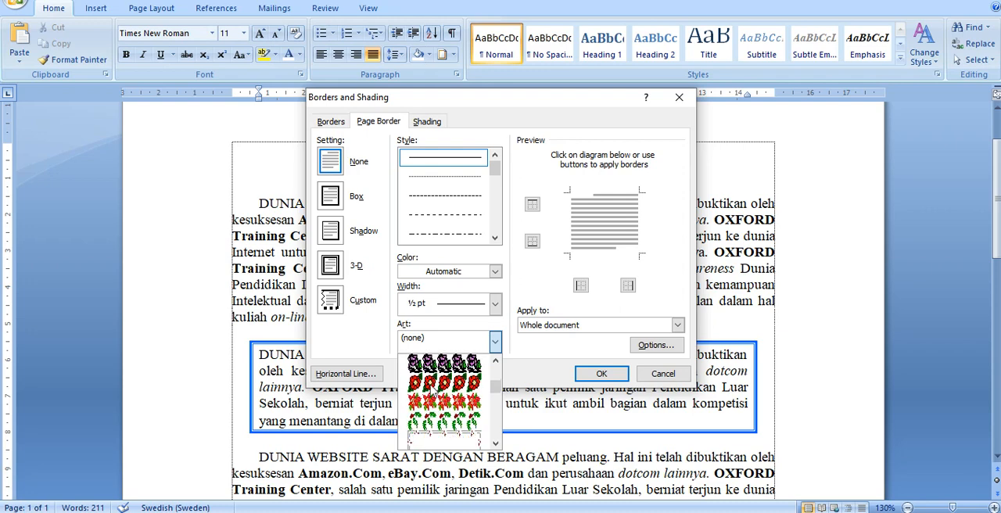
pyautogui.scroll(-2, 429, 396)
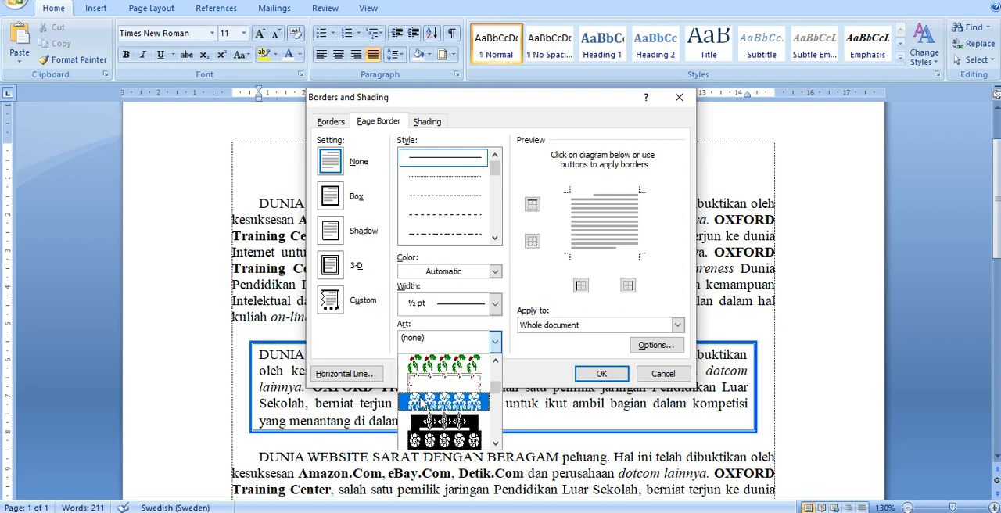
pyautogui.scroll(-3, 423, 401)
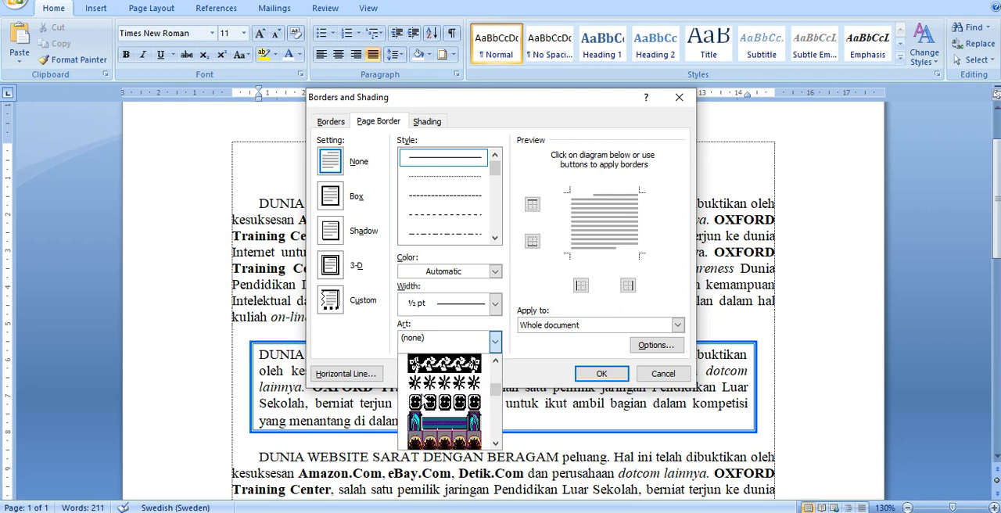
pyautogui.scroll(-3, 423, 400)
pyautogui.scroll(-6, 424, 401)
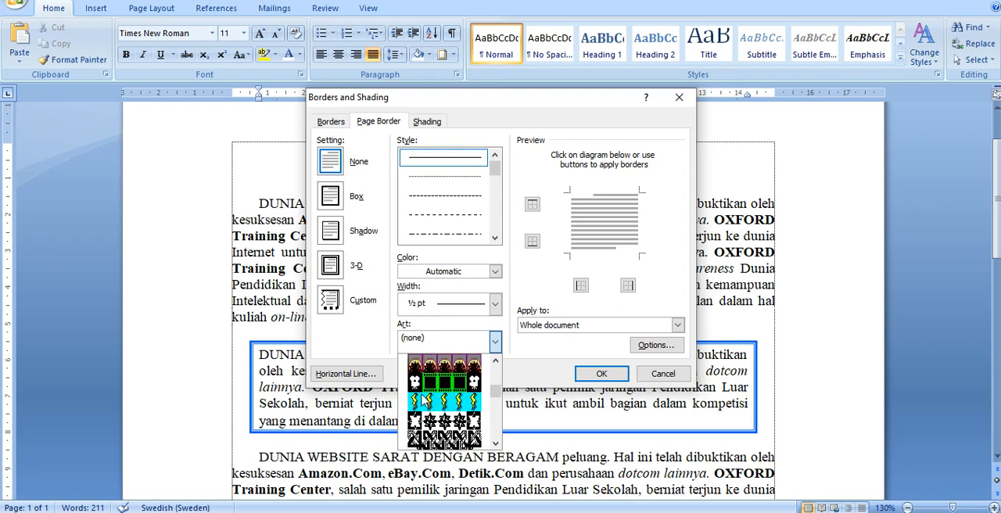
pyautogui.scroll(-1, 423, 400)
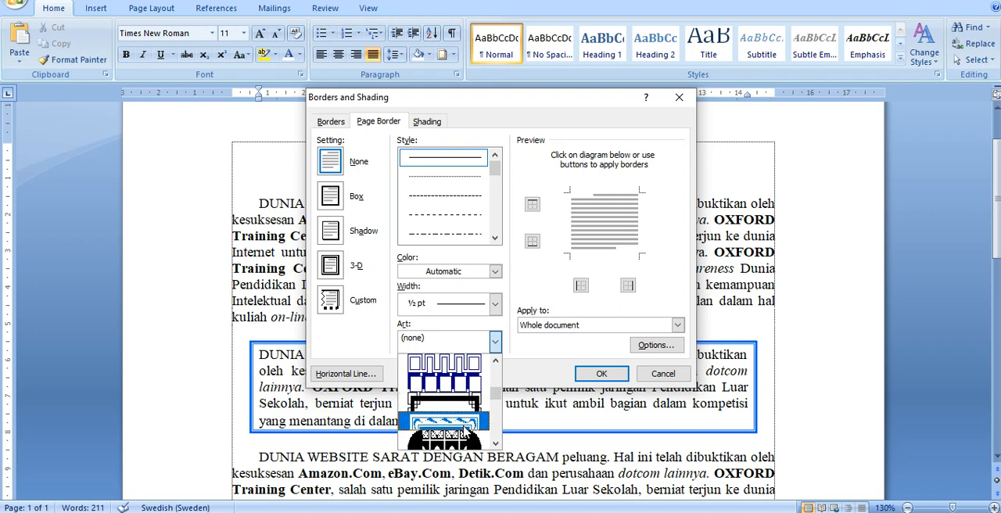
pyautogui.click(449, 407)
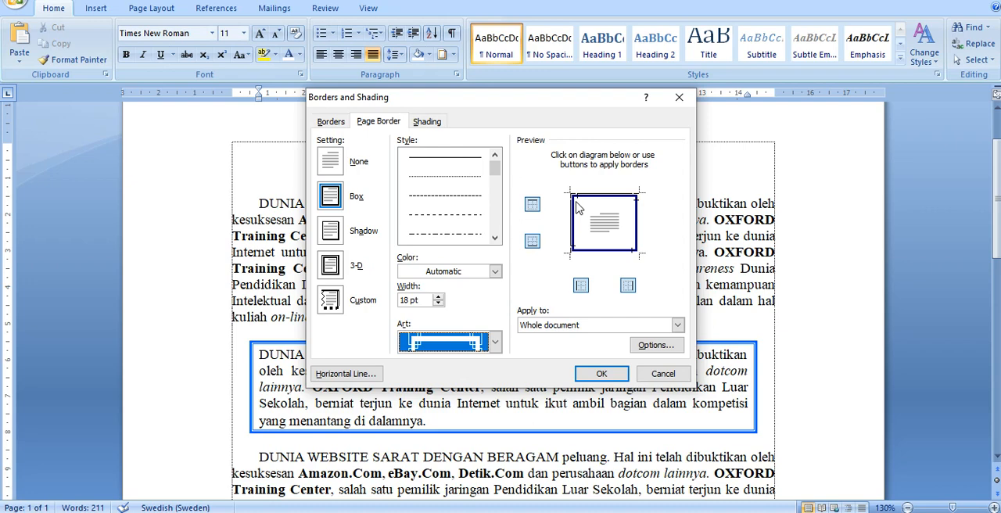
pyautogui.click(602, 374)
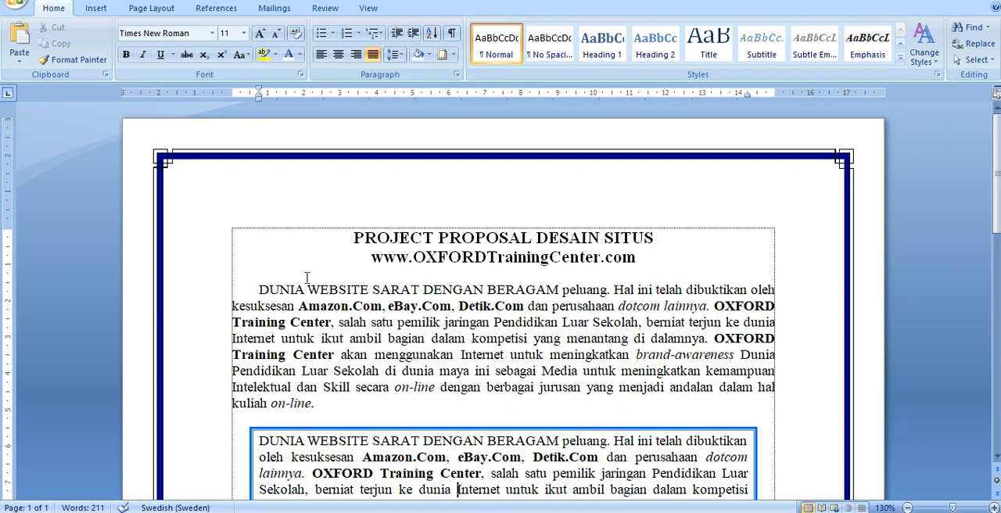
# - Set the page border's margins to be measured from Text and apply the change to the whole document
pyautogui.click(443, 60)
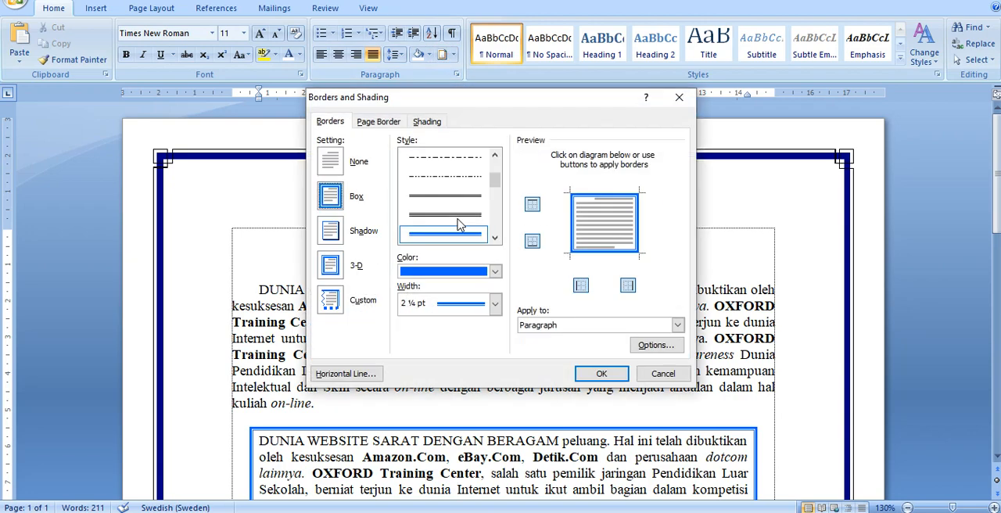
pyautogui.moveTo(489, 100); pyautogui.dragTo(754, 95)
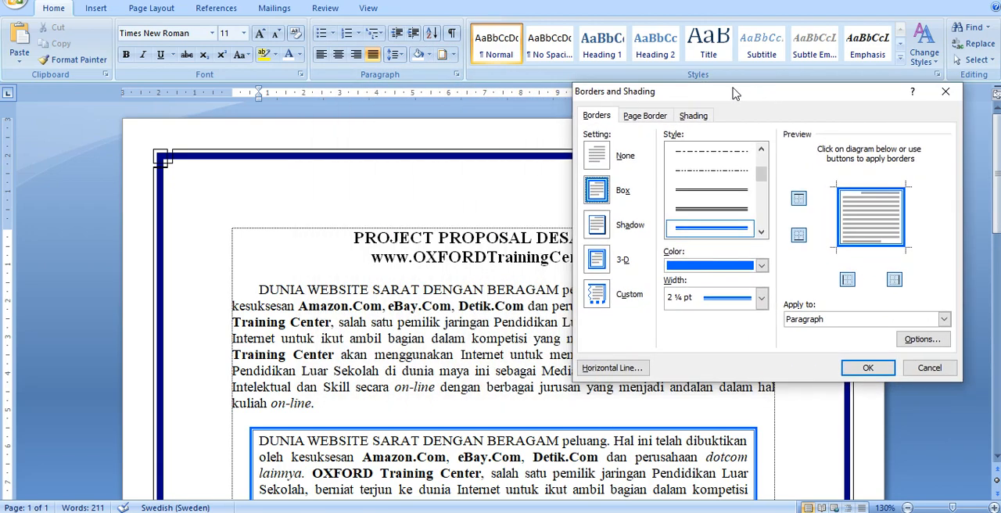
pyautogui.click(639, 117)
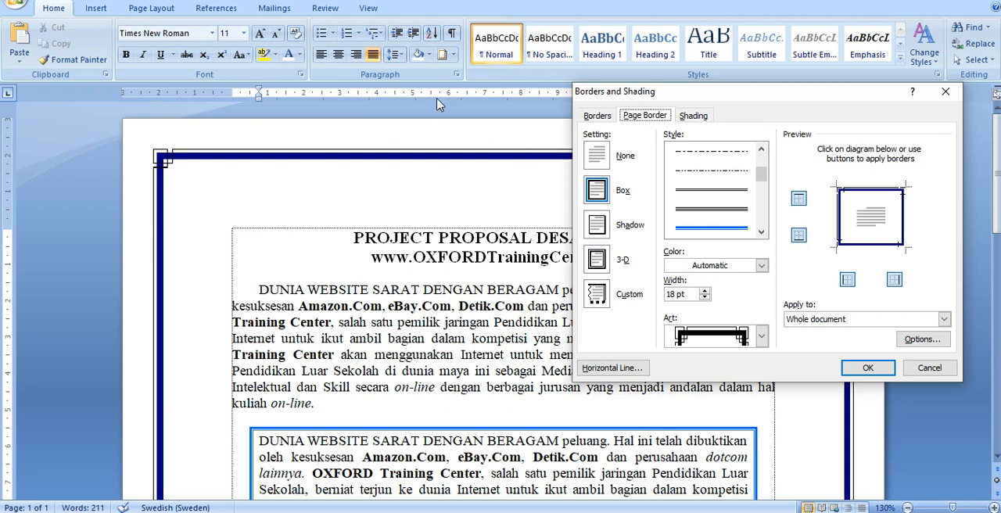
pyautogui.click(646, 117)
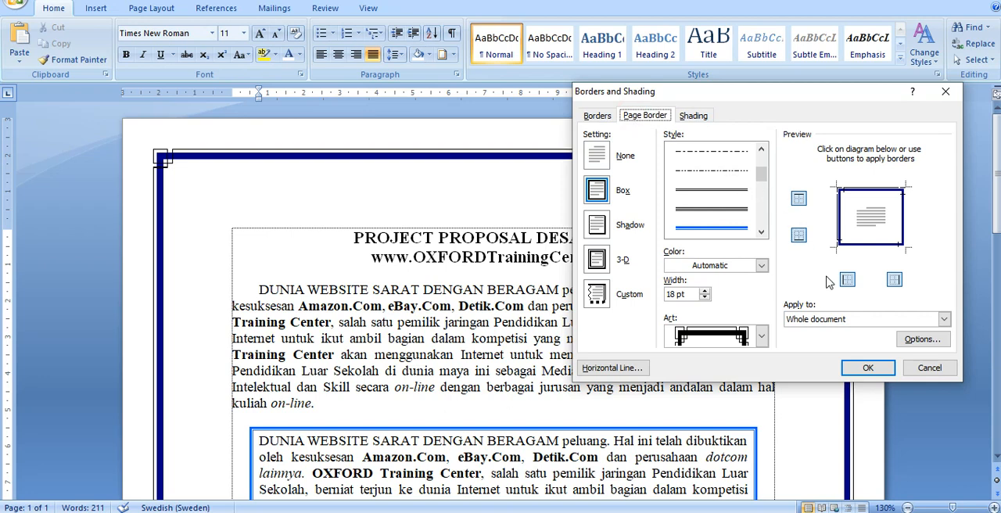
pyautogui.click(923, 340)
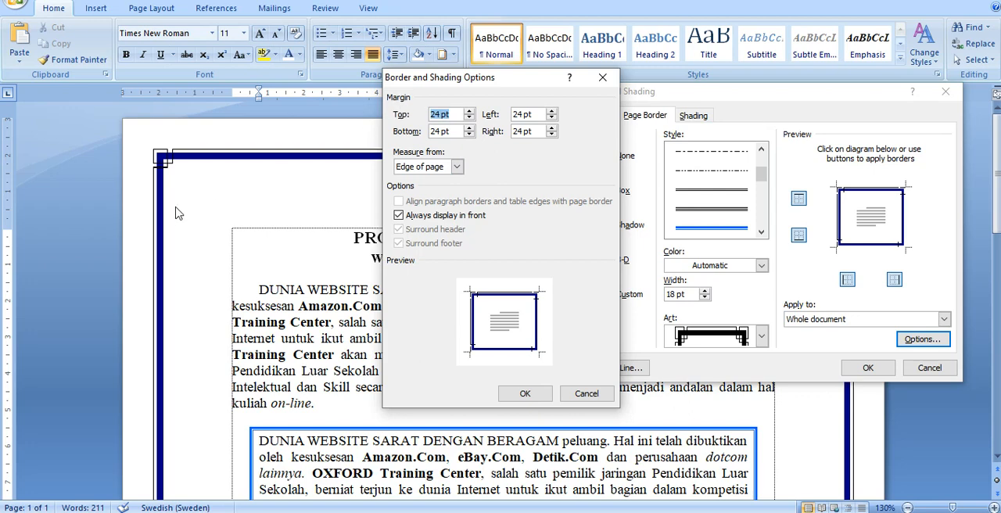
pyautogui.click(232, 338)
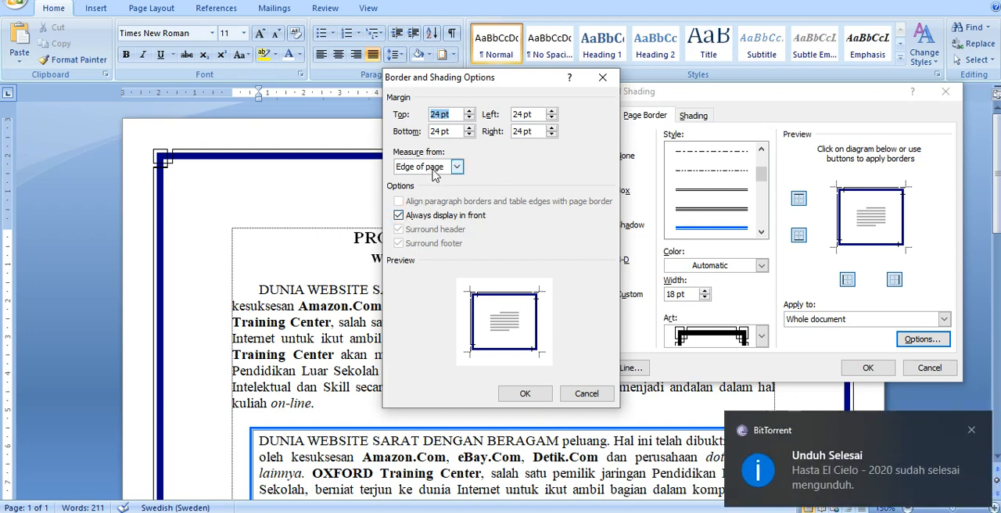
pyautogui.click(434, 173)
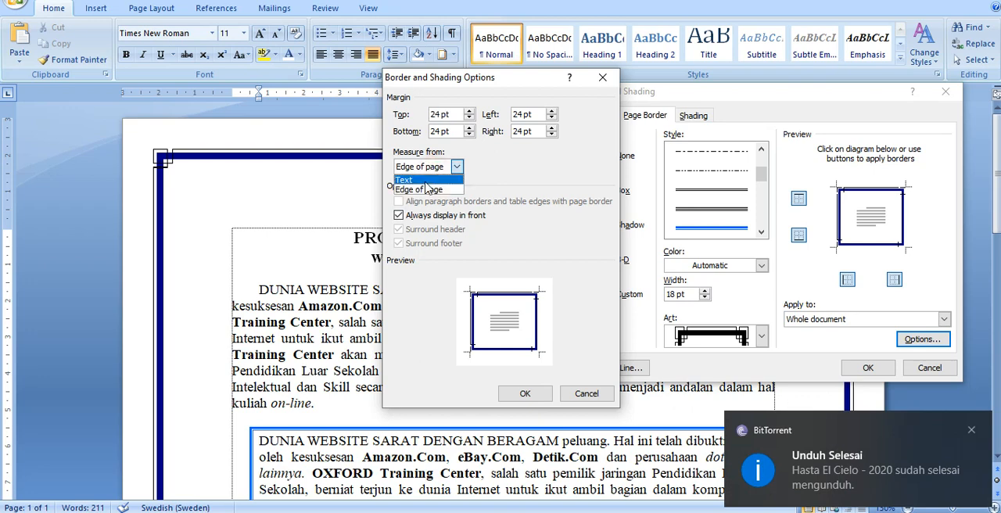
pyautogui.click(423, 186)
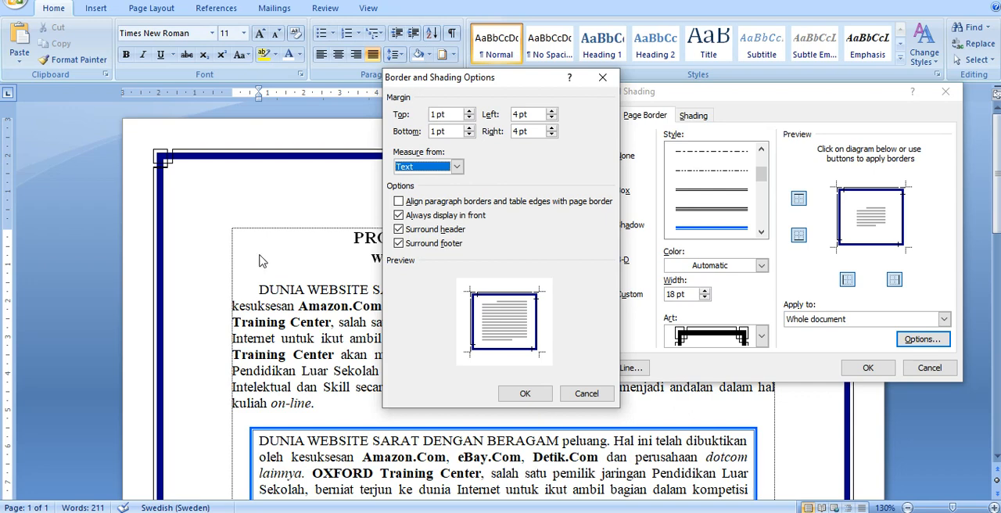
pyautogui.click(522, 393)
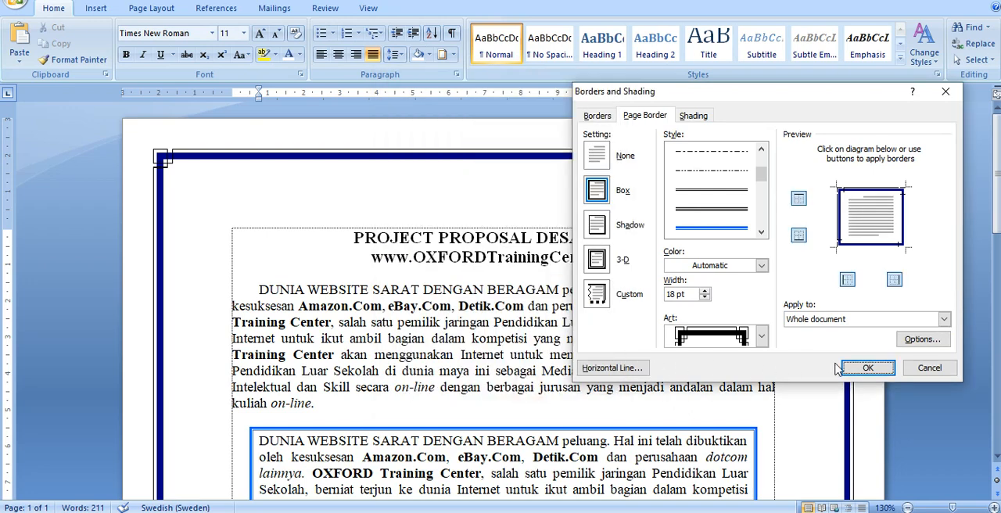
pyautogui.click(876, 371)
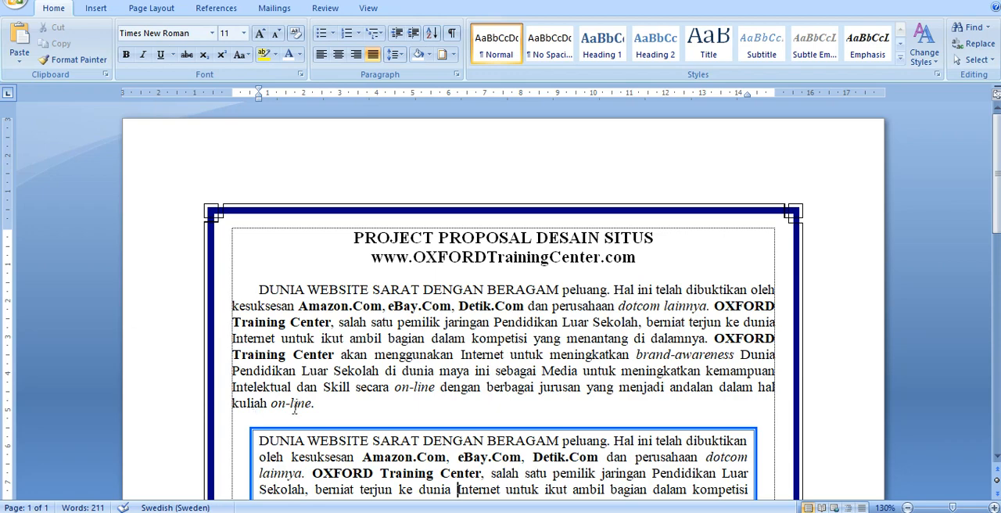
pyautogui.scroll(-3, 294, 407)
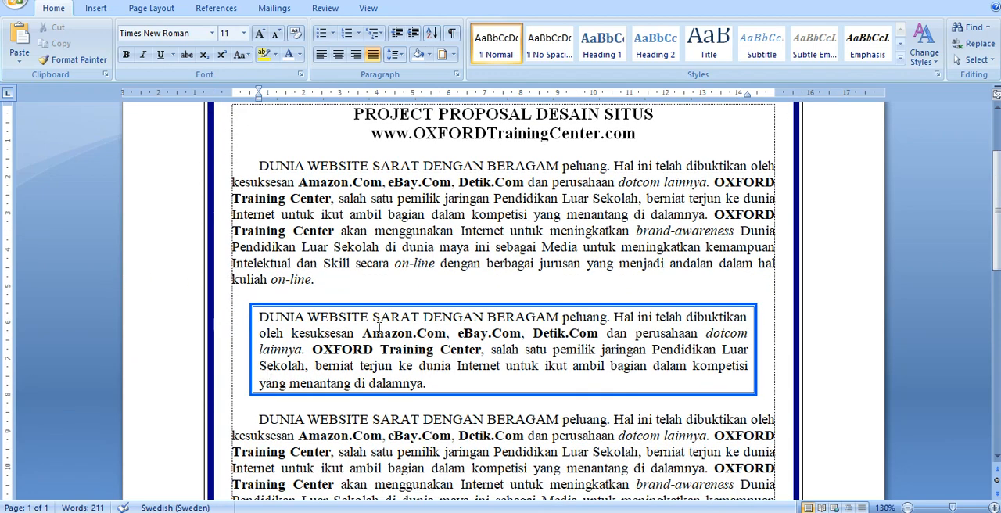
pyautogui.scroll(3, 402, 303)
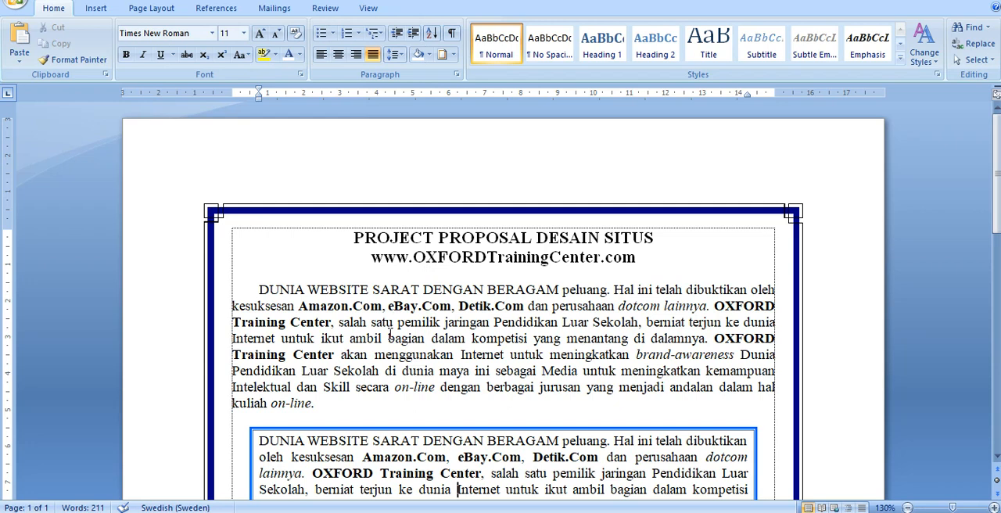
pyautogui.scroll(-1, 390, 335)
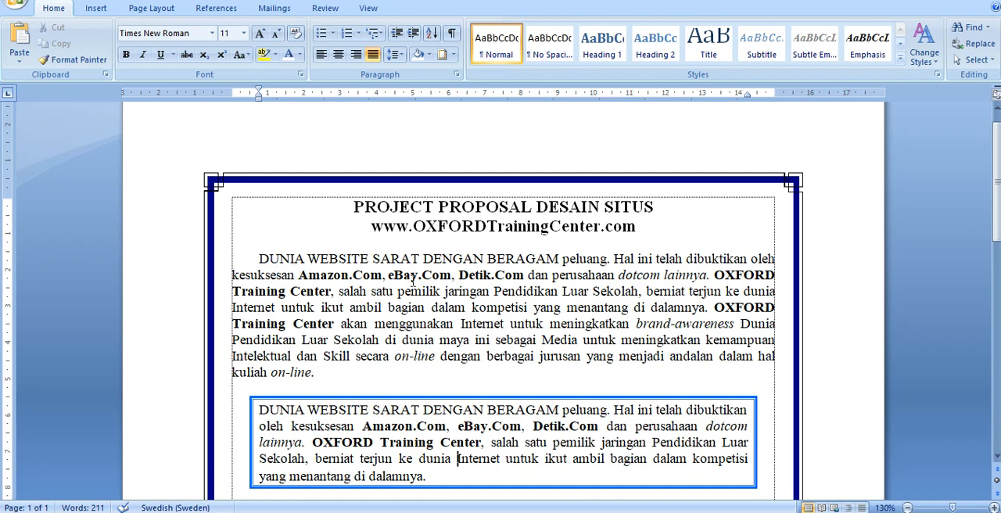
pyautogui.click(439, 307)
pyautogui.press('Right')
pyautogui.press('Right')
pyautogui.press('Right')
pyautogui.press('Right')
pyautogui.moveTo(286, 263); pyautogui.dragTo(370, 261)
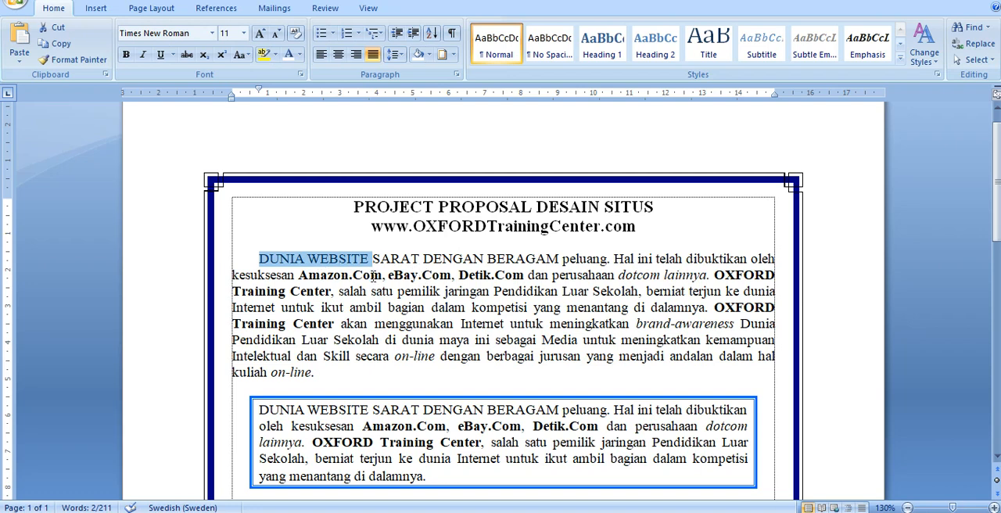
# - Shade the first body paragraph with a dark red fill from the standard colors, keeping the Clear pattern style
pyautogui.click(450, 309)
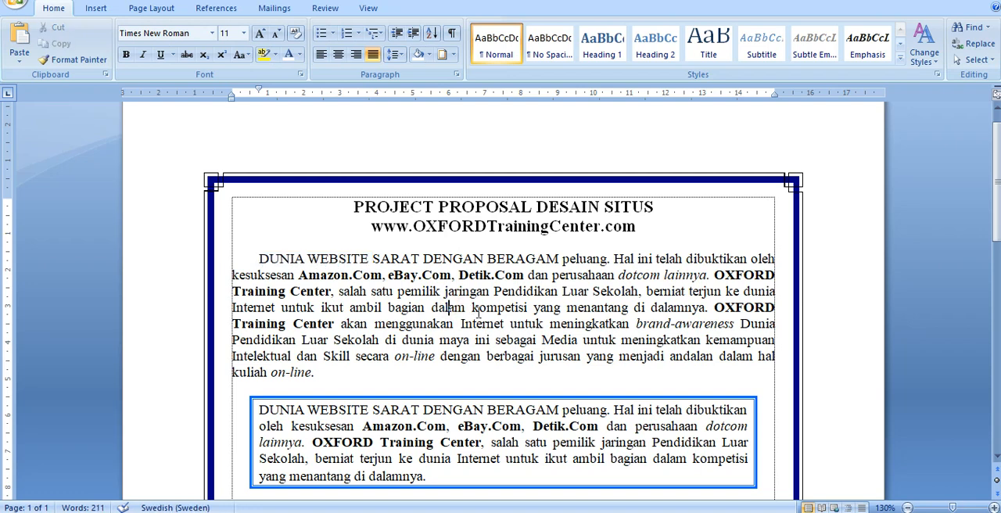
pyautogui.click(443, 54)
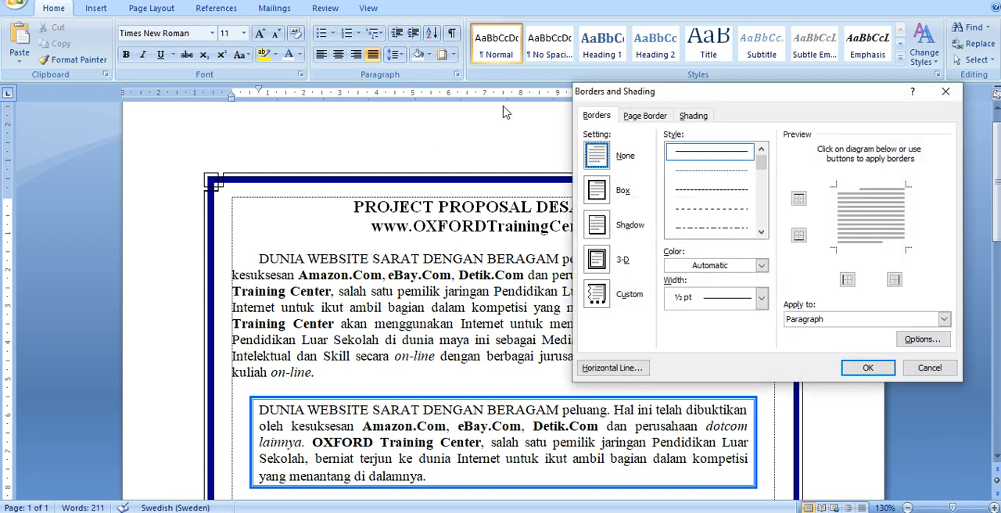
pyautogui.click(694, 115)
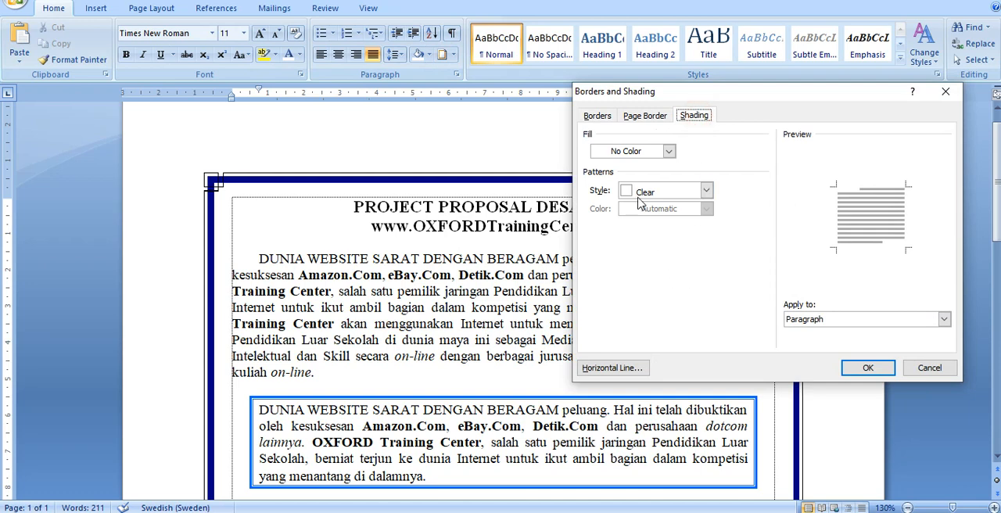
pyautogui.click(618, 154)
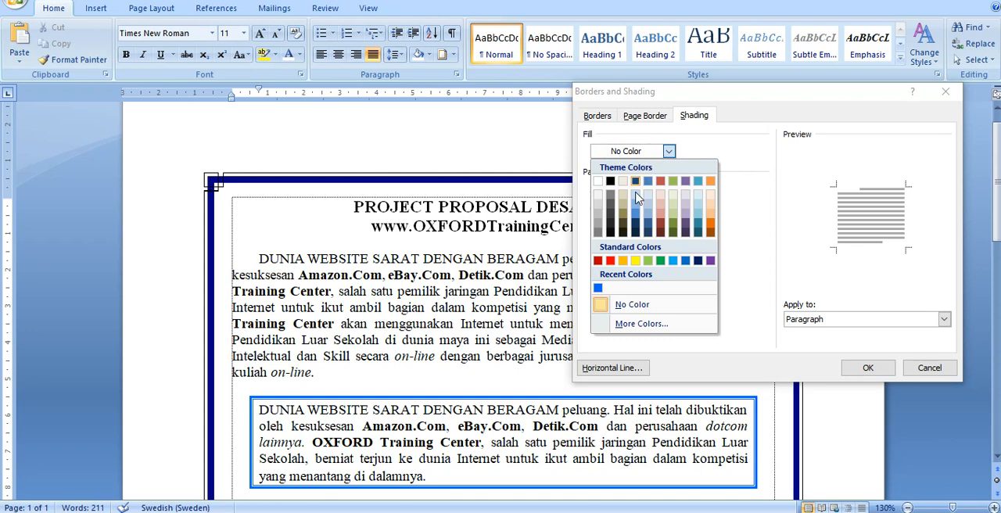
pyautogui.click(611, 261)
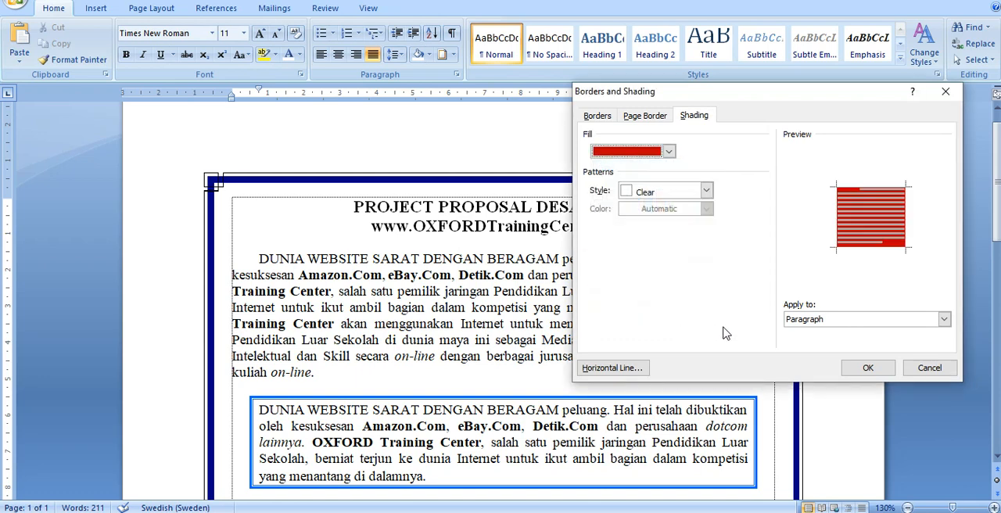
pyautogui.click(867, 368)
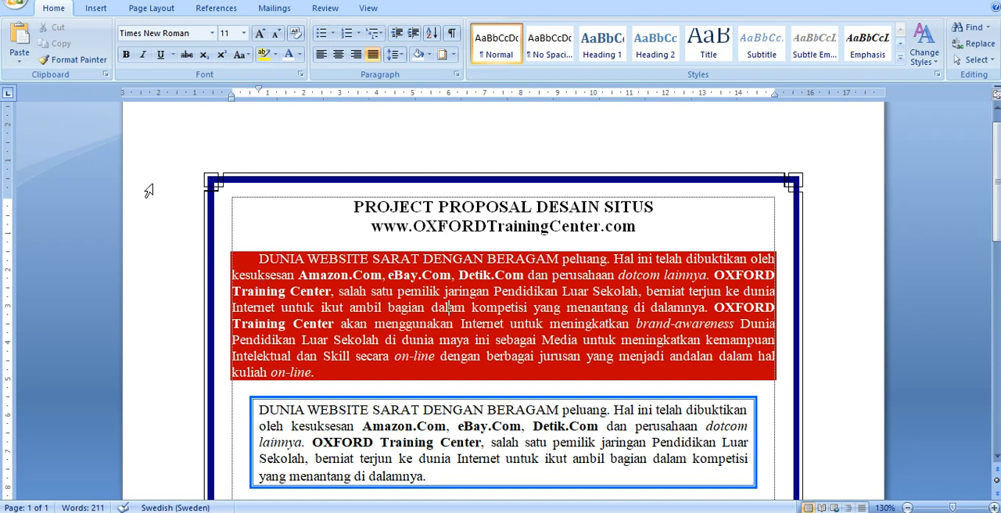
pyautogui.click(337, 208)
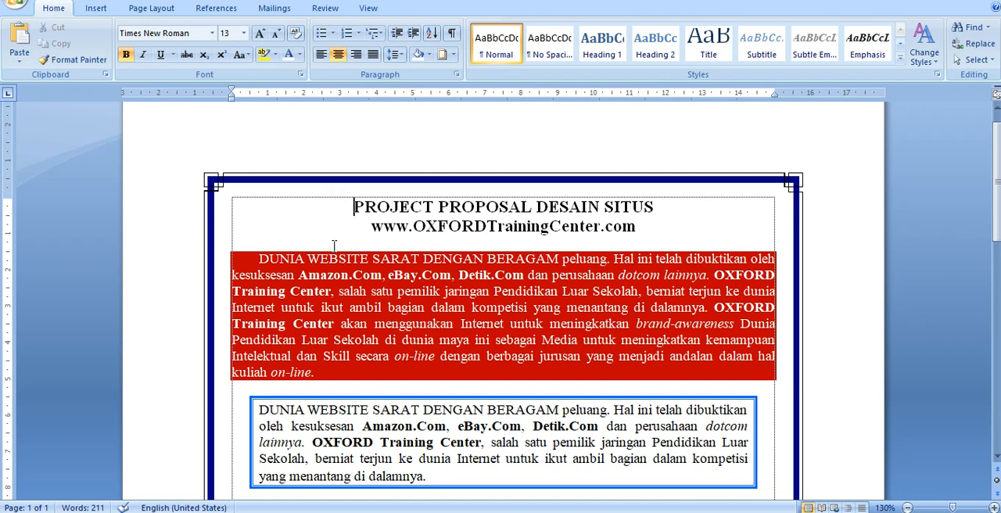
# - Add a blank line above the two-line title and give the title a 2¼ pt thick-and-thin Box border in Automatic color
pyautogui.press('Return')
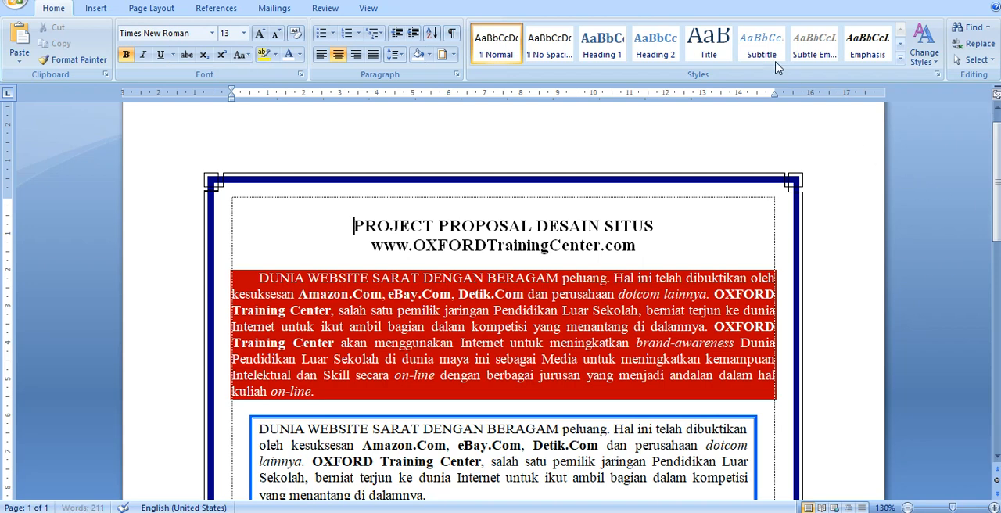
pyautogui.moveTo(180, 230); pyautogui.dragTo(182, 247)
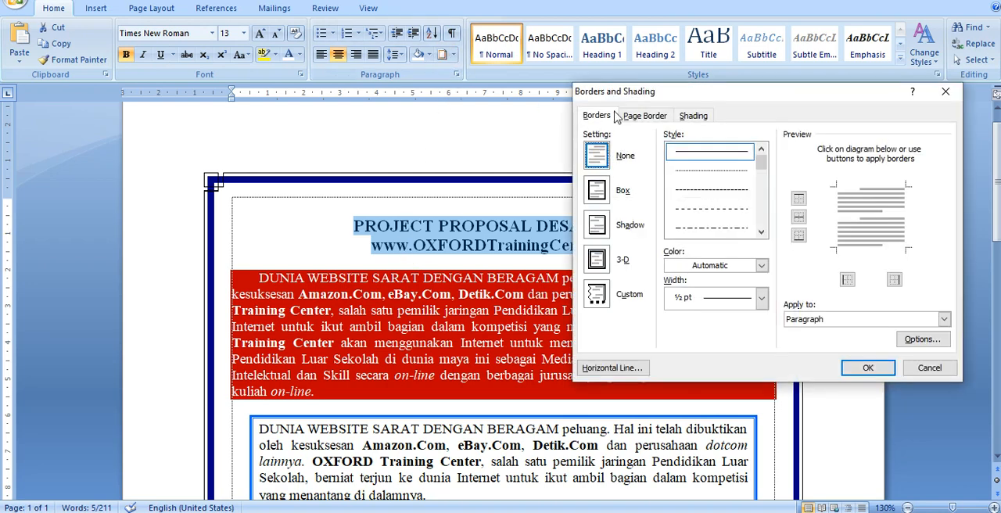
pyautogui.click(602, 117)
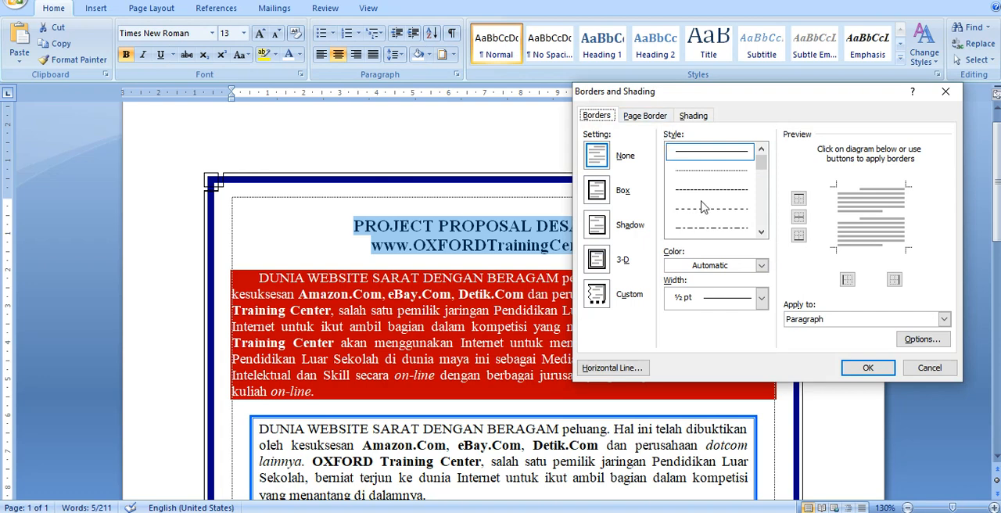
pyautogui.click(761, 232)
pyautogui.click(761, 232)
pyautogui.click(761, 232)
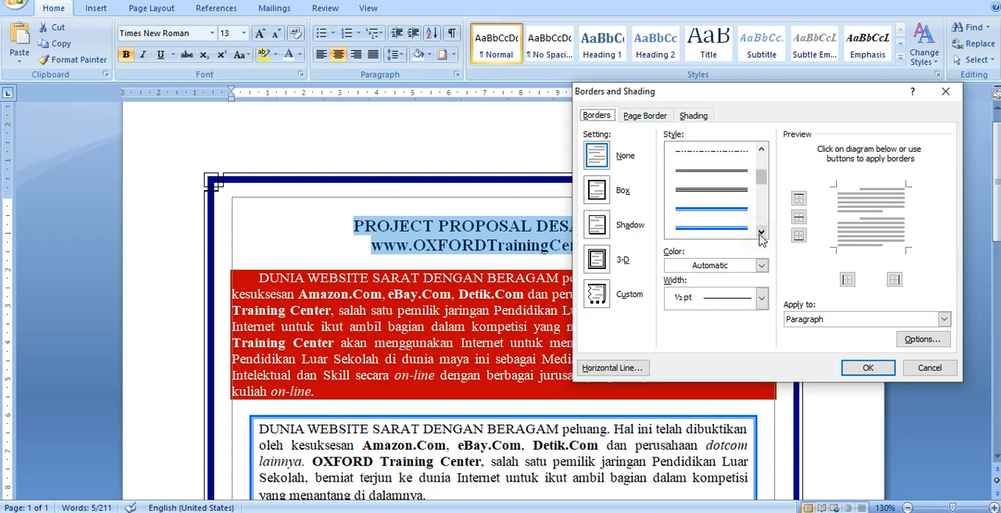
pyautogui.click(712, 213)
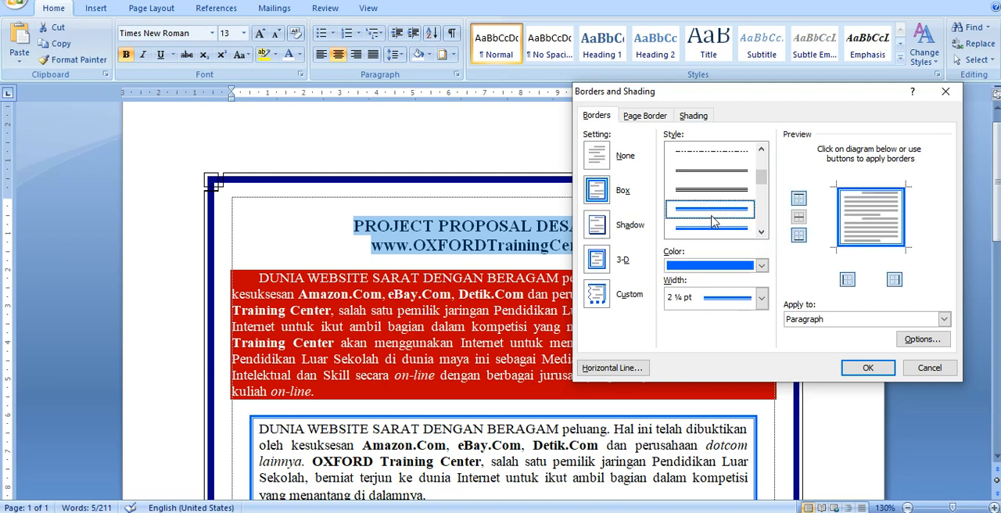
pyautogui.click(736, 266)
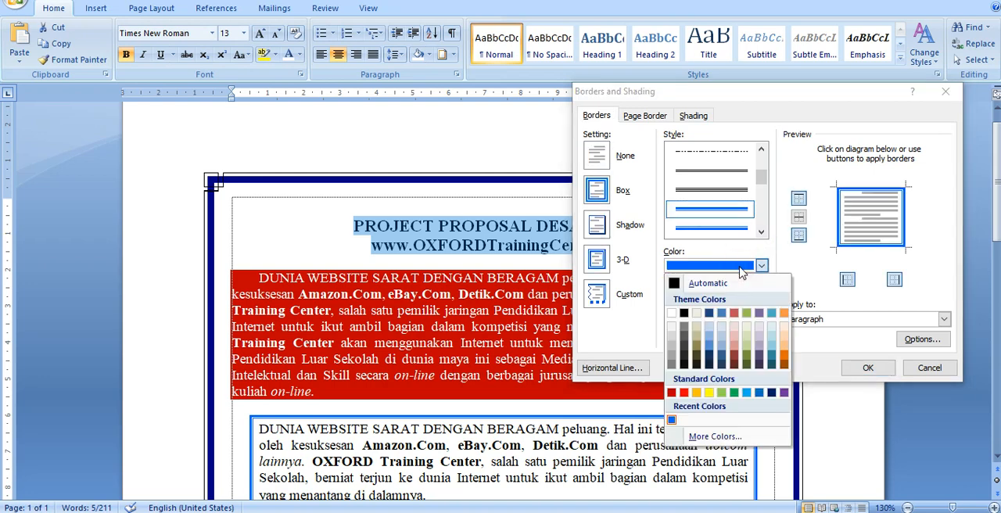
pyautogui.click(716, 286)
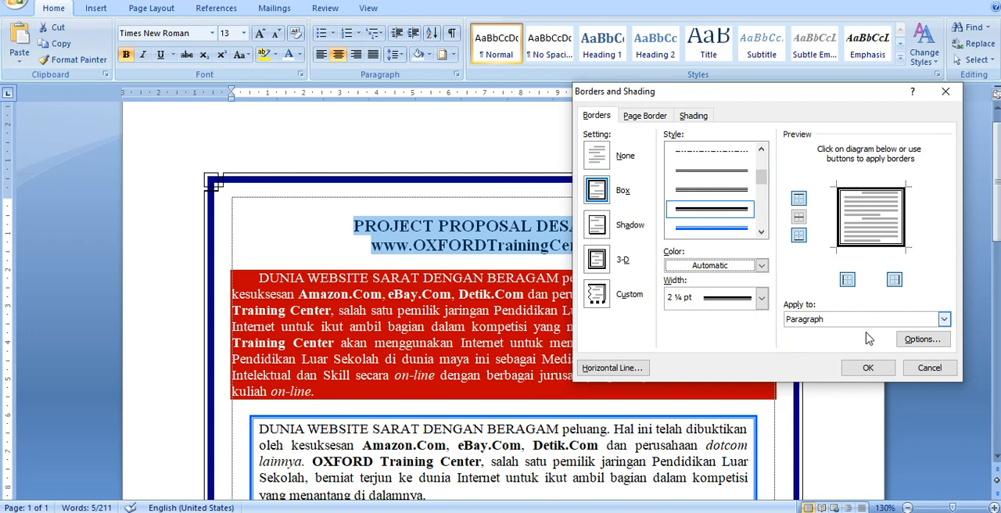
pyautogui.click(870, 368)
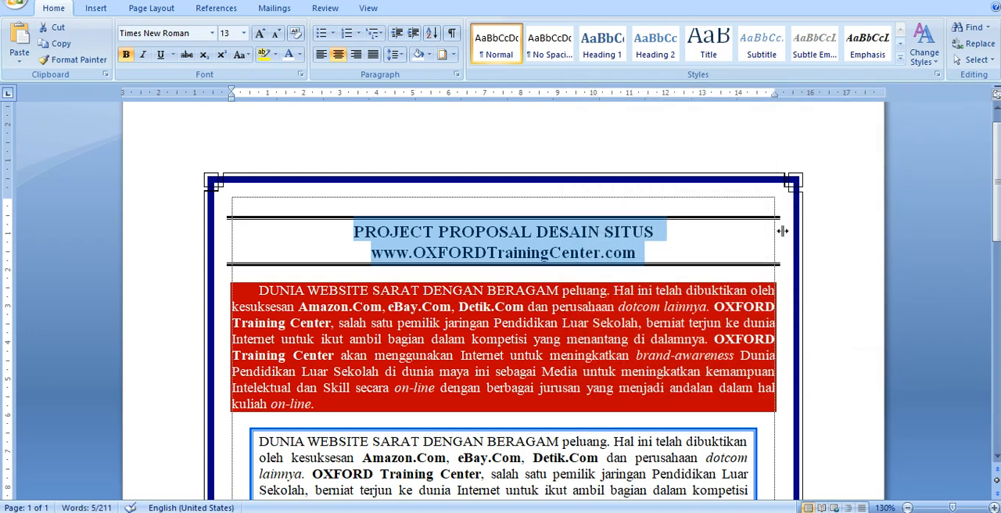
# - Remove the left and right sides of the title's paragraph border, keeping only the top and bottom lines
pyautogui.moveTo(778, 232); pyautogui.dragTo(772, 235)
pyautogui.click(453, 55)
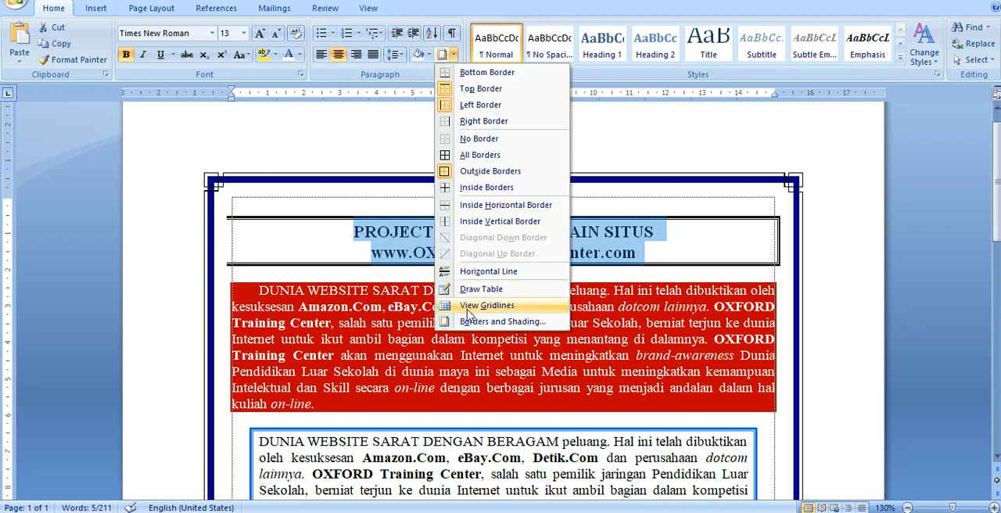
pyautogui.click(500, 322)
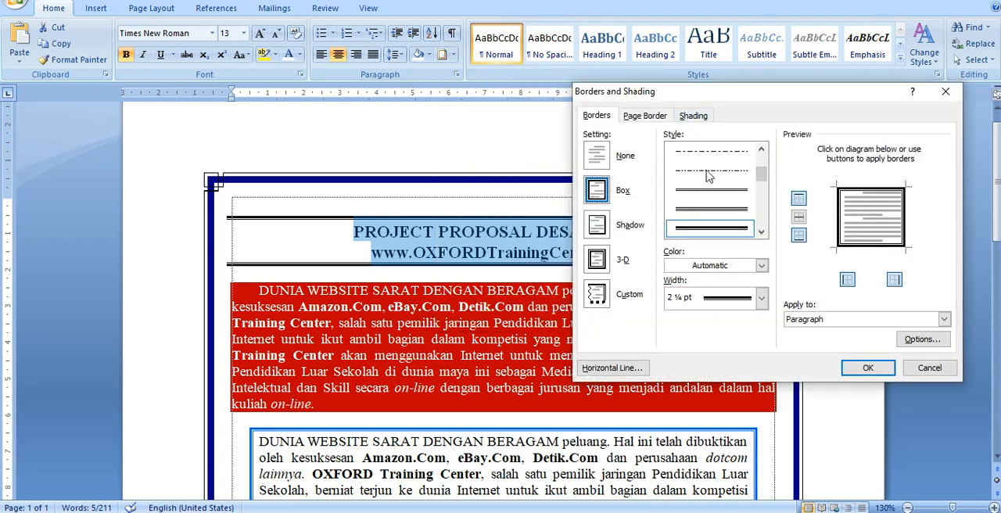
pyautogui.click(847, 280)
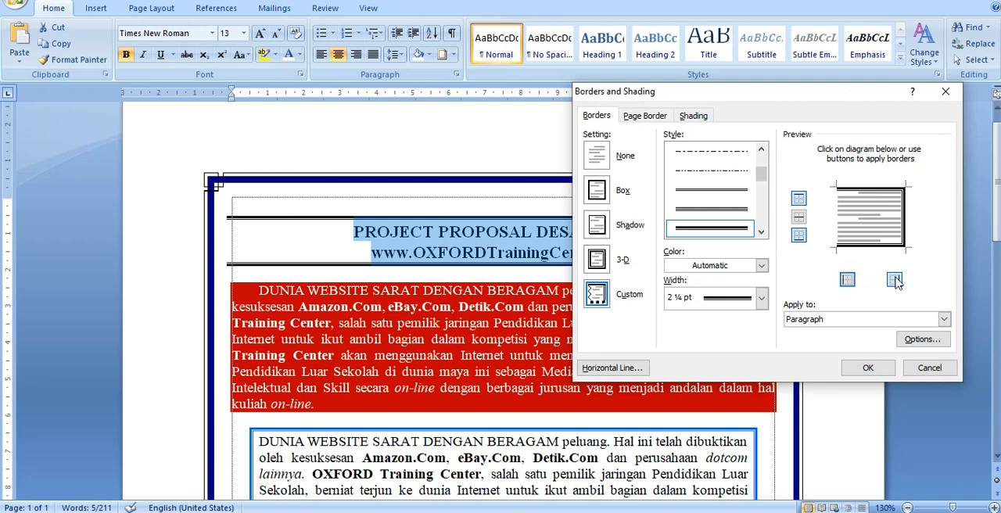
pyautogui.click(895, 280)
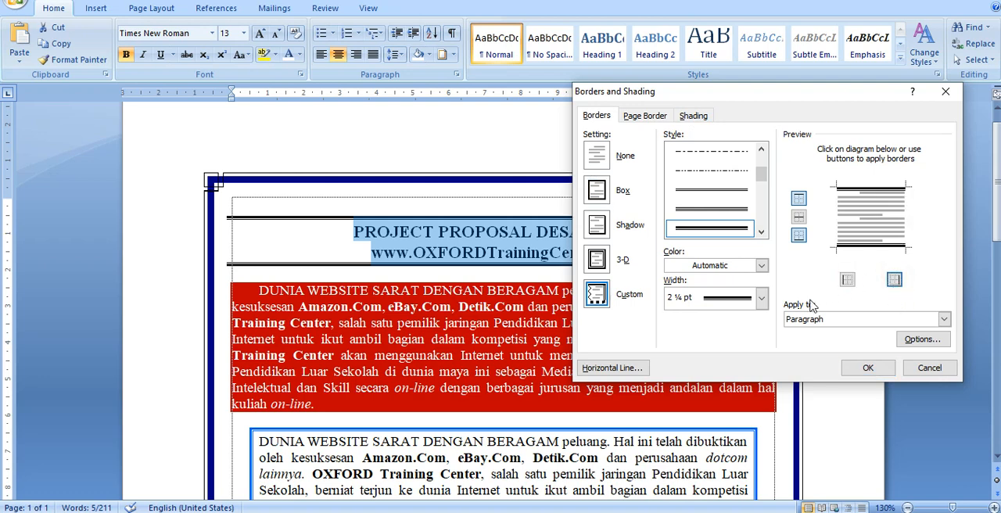
pyautogui.click(875, 371)
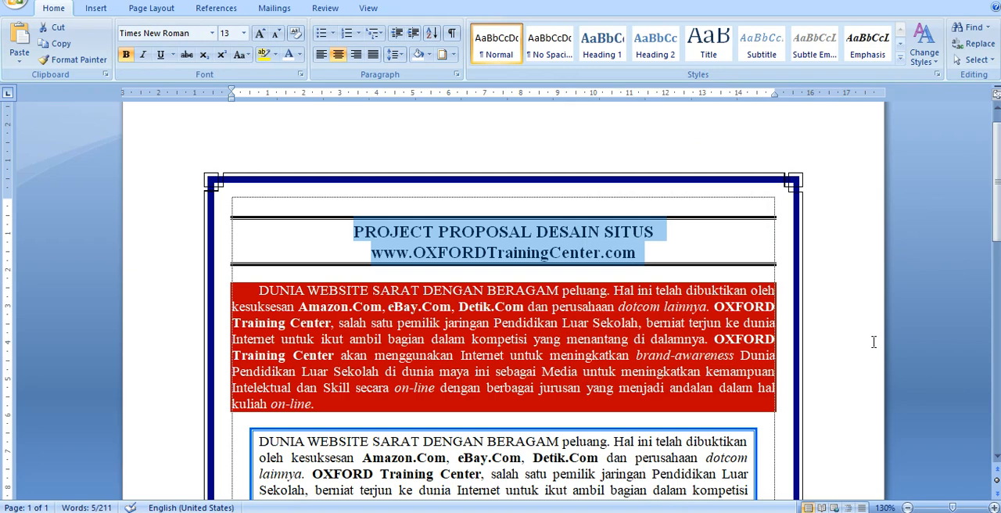
pyautogui.scroll(-5, 487, 325)
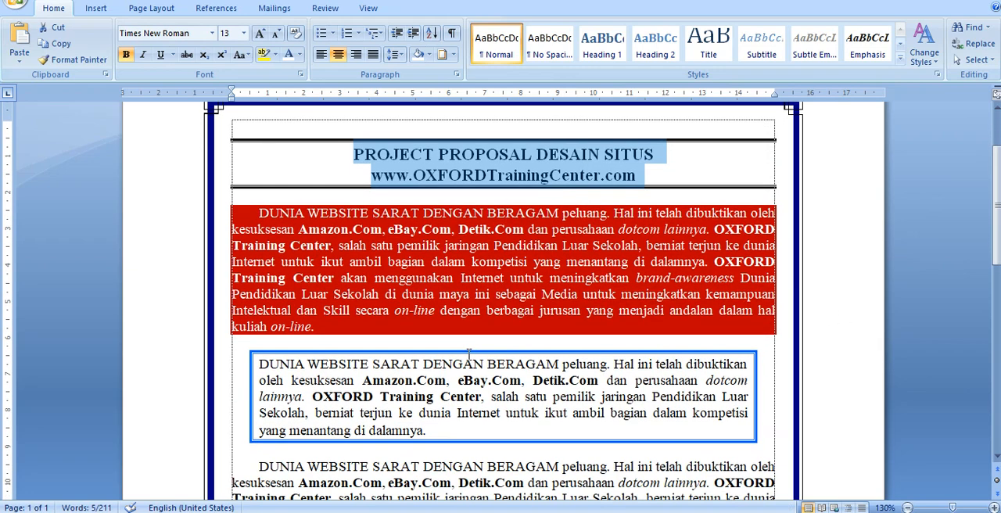
pyautogui.scroll(-3, 487, 325)
pyautogui.scroll(4, 490, 318)
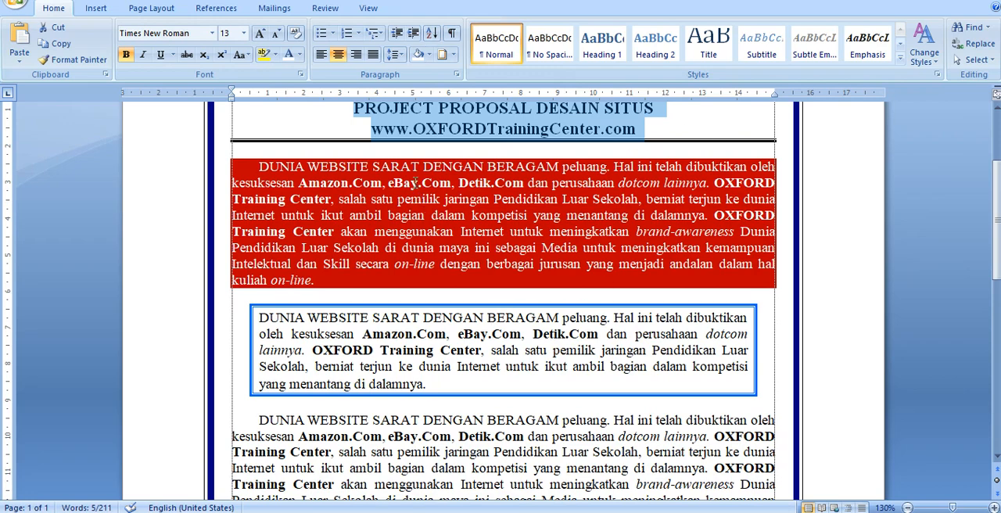
pyautogui.scroll(5, 423, 174)
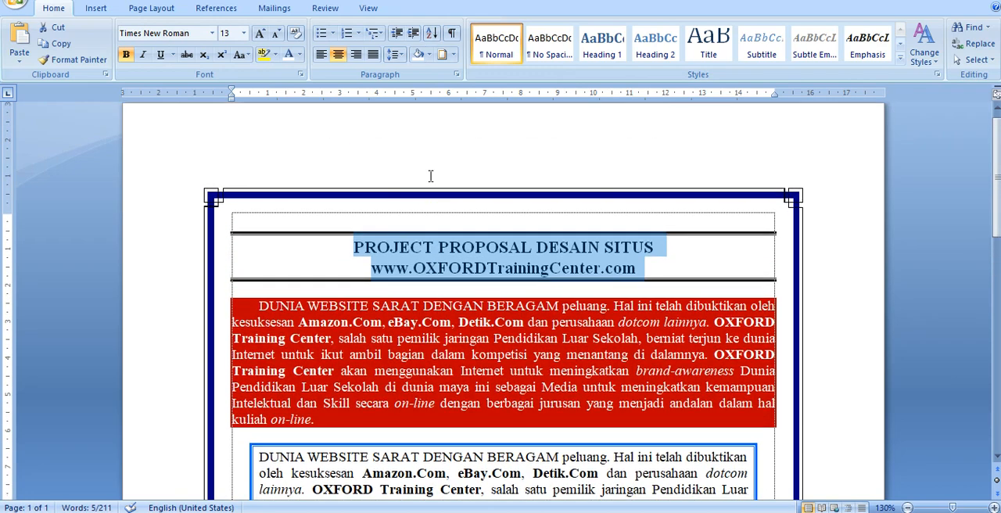
pyautogui.scroll(-2, 426, 172)
pyautogui.click(409, 342)
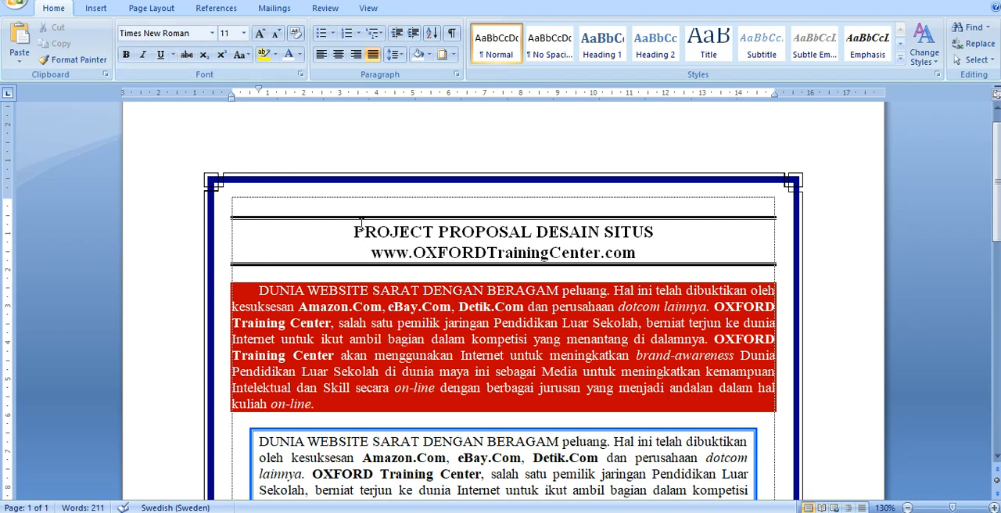
# - Shorten the title's border lines by indenting both title lines about 1.2 cm on the left and about 1.5 cm on the right
pyautogui.moveTo(354, 231); pyautogui.dragTo(652, 254)
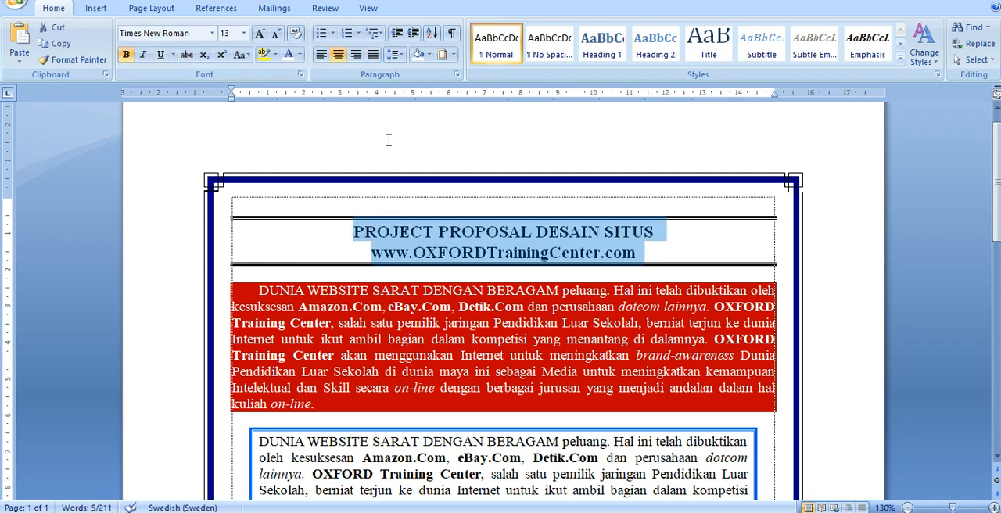
pyautogui.moveTo(234, 100); pyautogui.dragTo(276, 99)
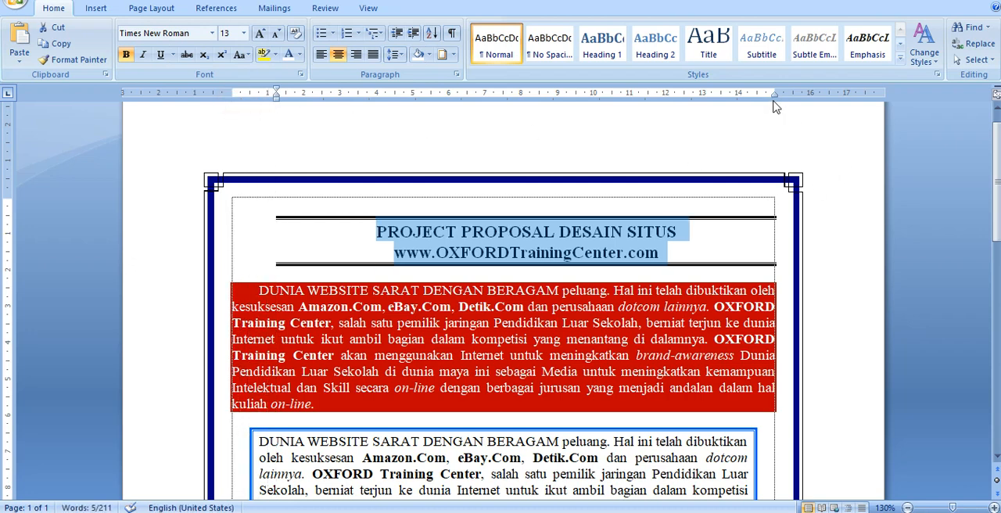
pyautogui.moveTo(774, 95); pyautogui.dragTo(721, 100)
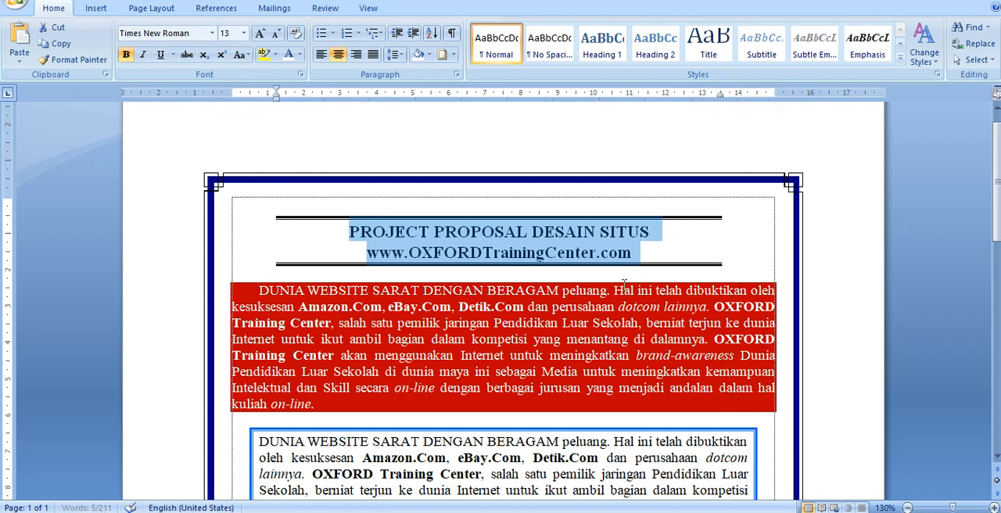
pyautogui.click(575, 307)
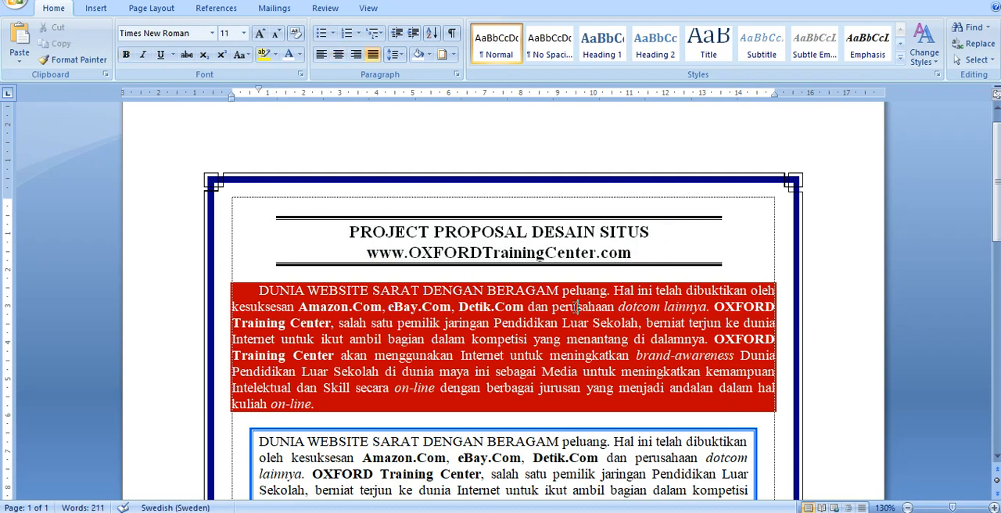